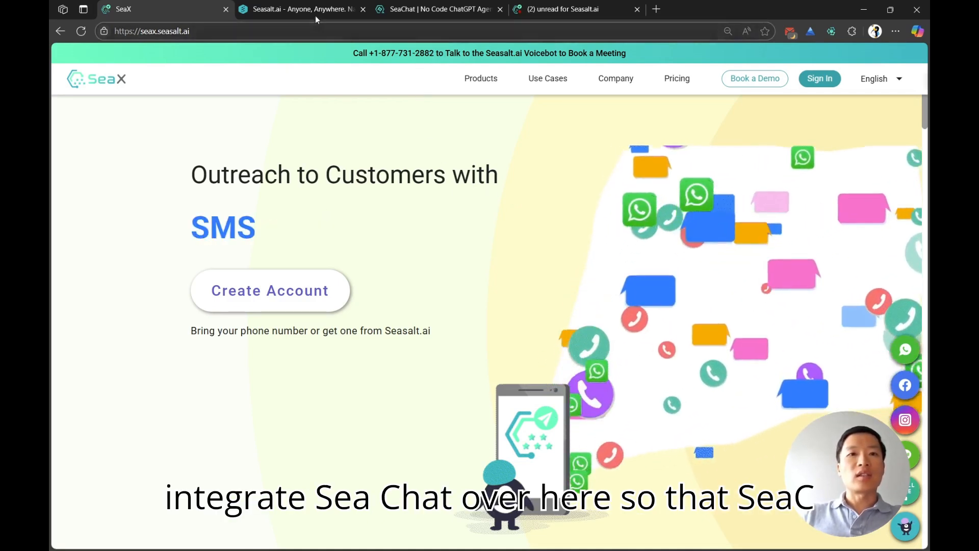
left_click(315, 14)
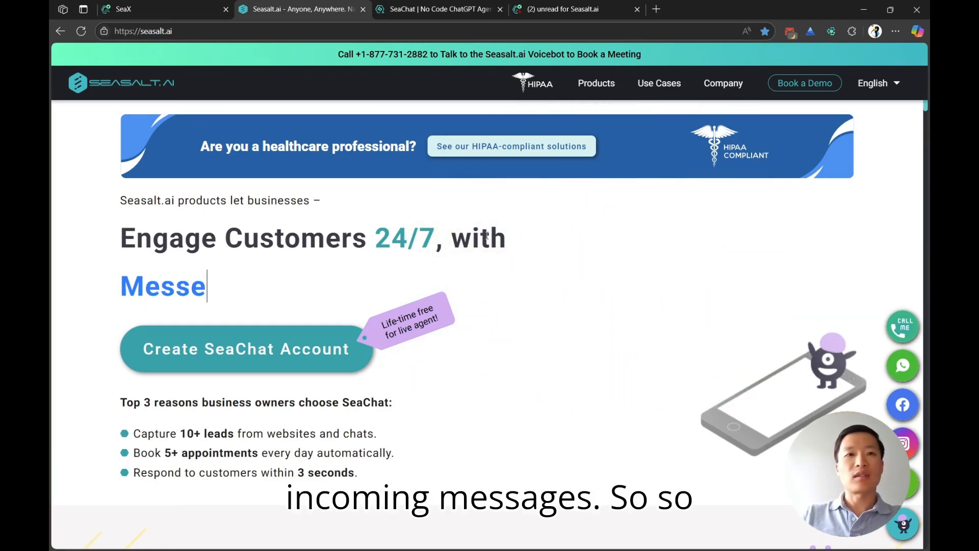
left_click(166, 6)
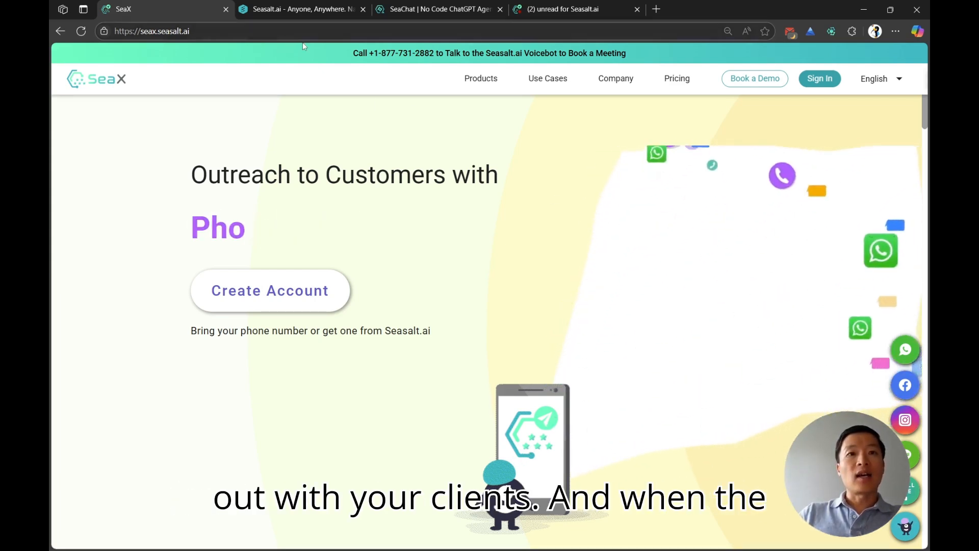
left_click(305, 8)
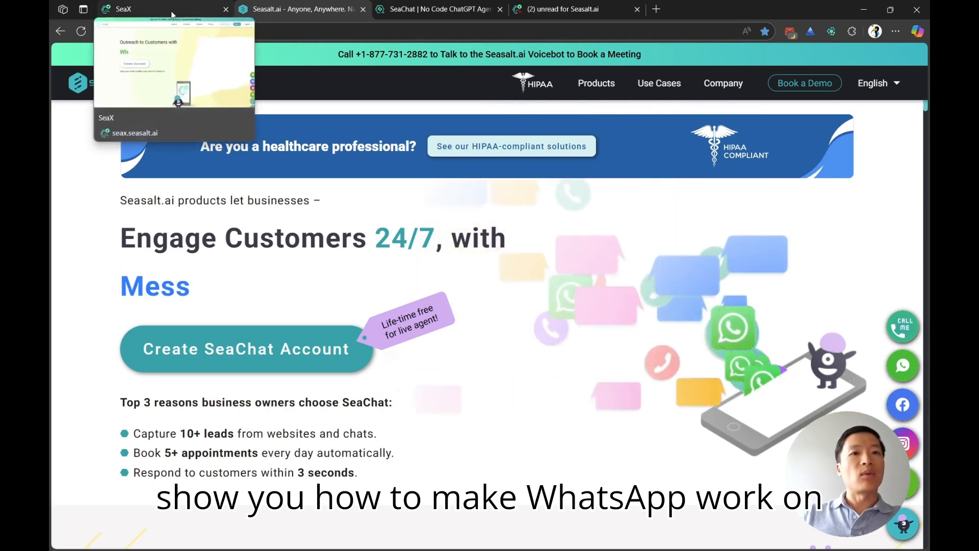
left_click(172, 16)
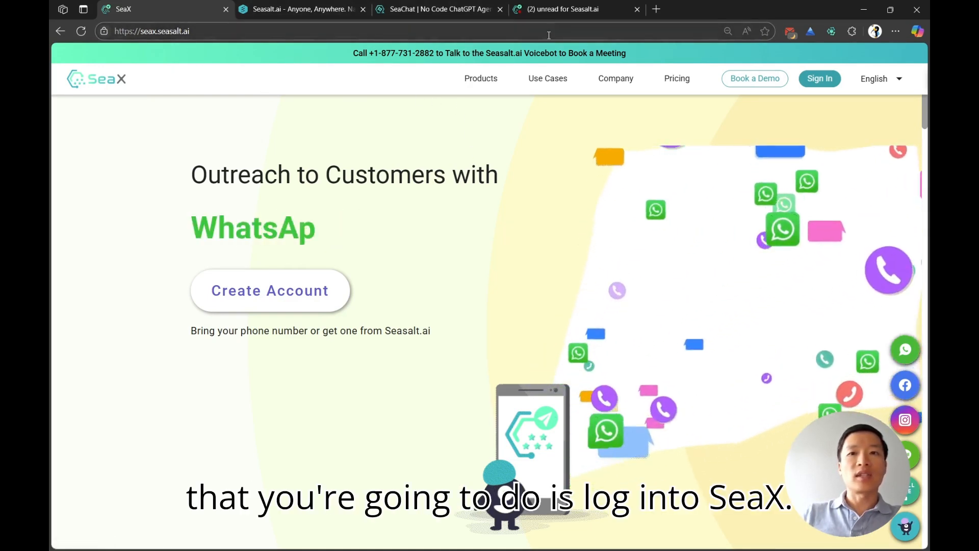
Step: Switch to the SeaX workspace, open the WhatsApp Business Platform accounts among its channels and enlarge the page
left_click(564, 8)
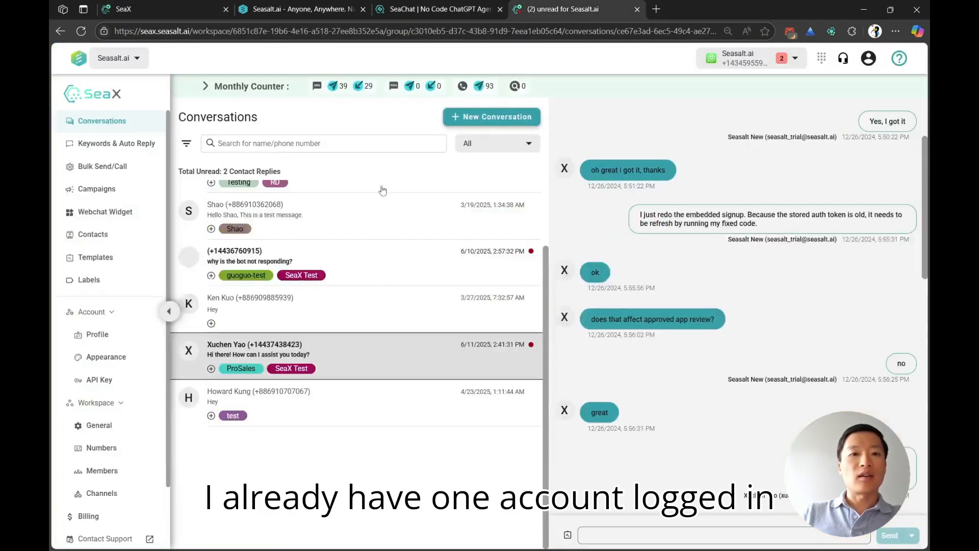
left_click(104, 493)
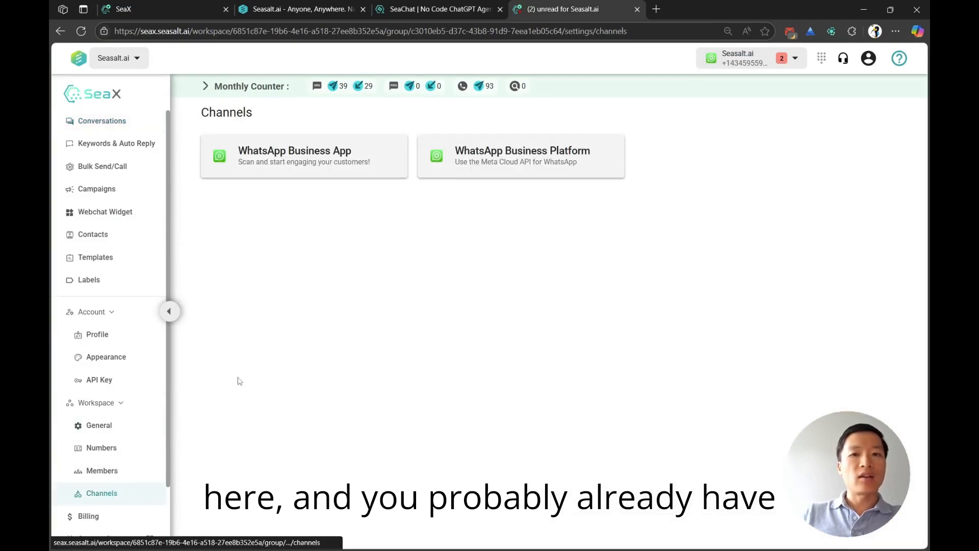
left_click(498, 172)
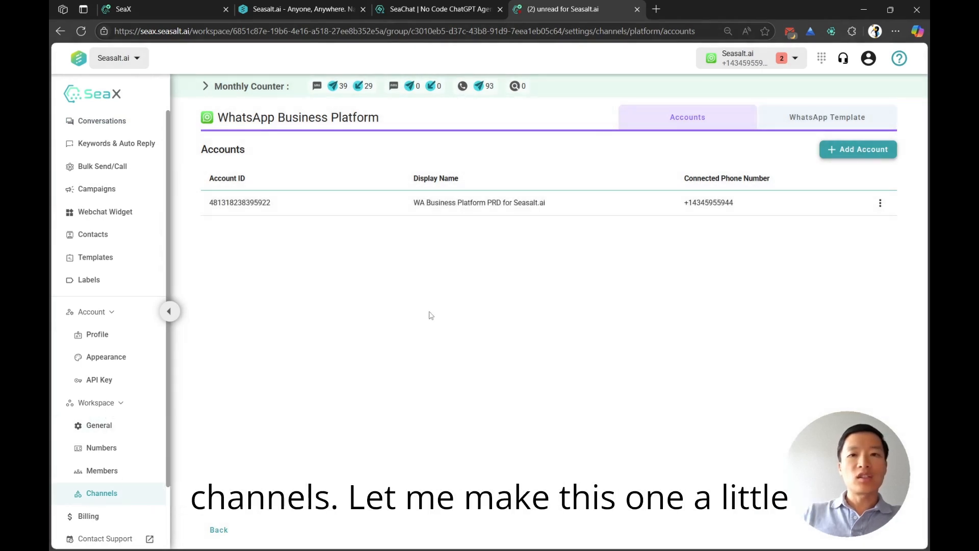
key("ctrl+plus")
key("ctrl+plus")
key("ctrl+plus")
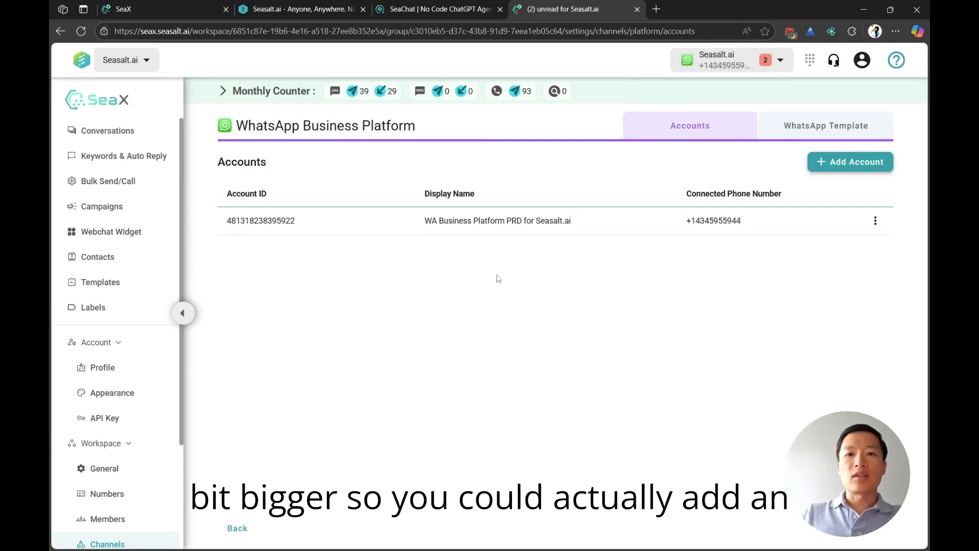
Step: Start adding a WhatsApp Business Platform account through Facebook Login and choose Seasalt.ai as the business portfolio
left_click(851, 162)
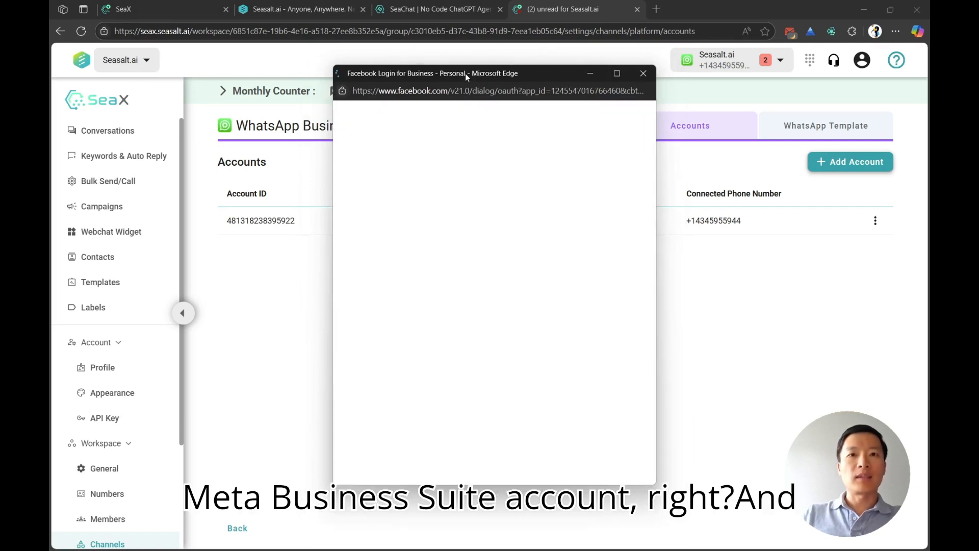
left_click(580, 307)
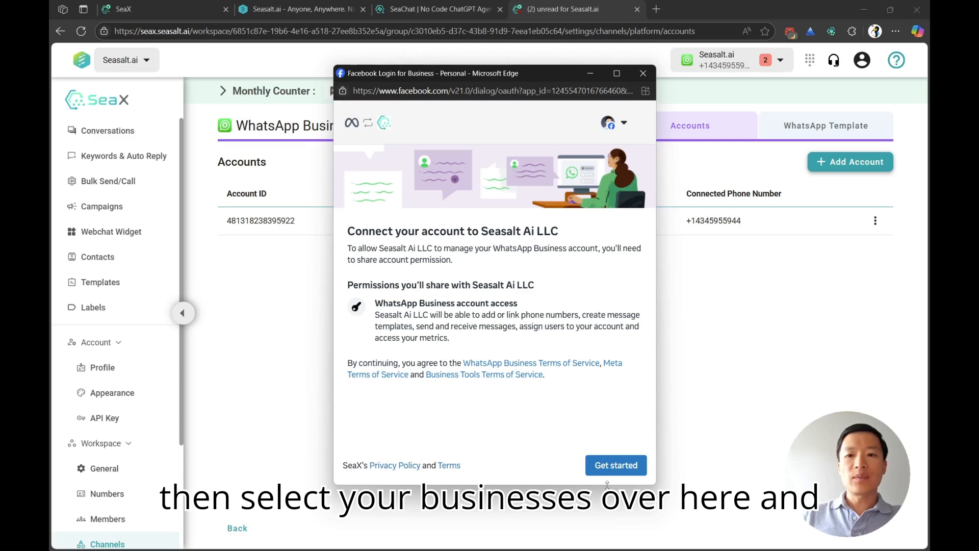
left_click(612, 466)
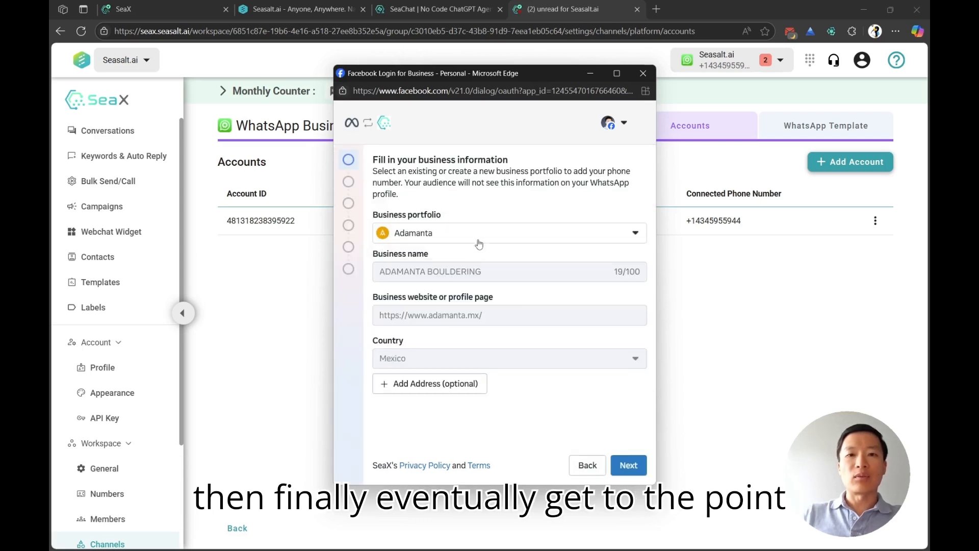
left_click(478, 241)
scroll(506, 348, "down", 1)
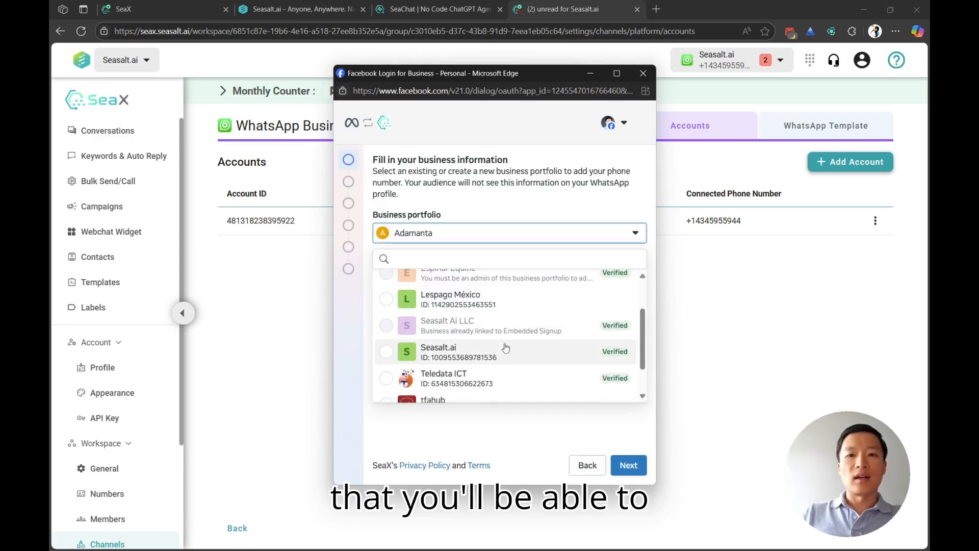
scroll(481, 388, "down", 1)
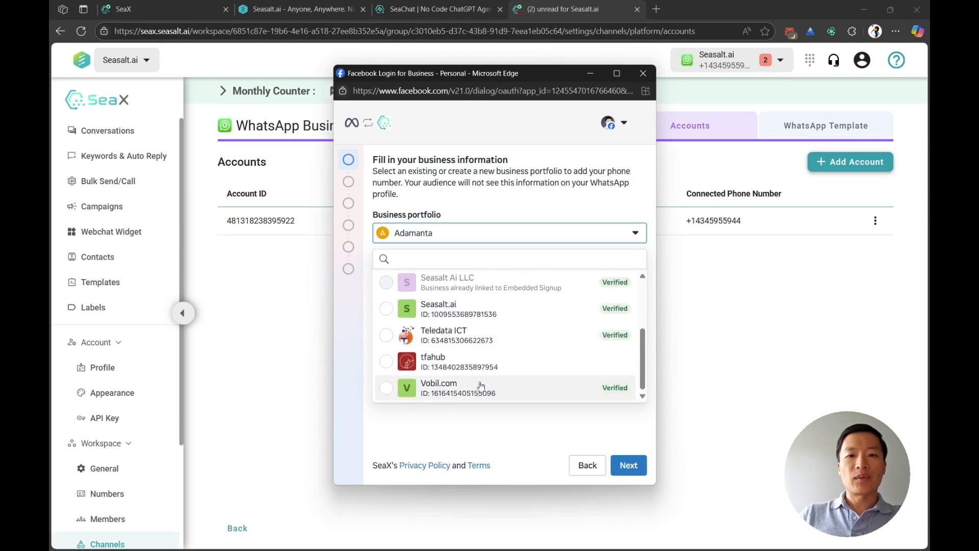
scroll(469, 357, "up", 3)
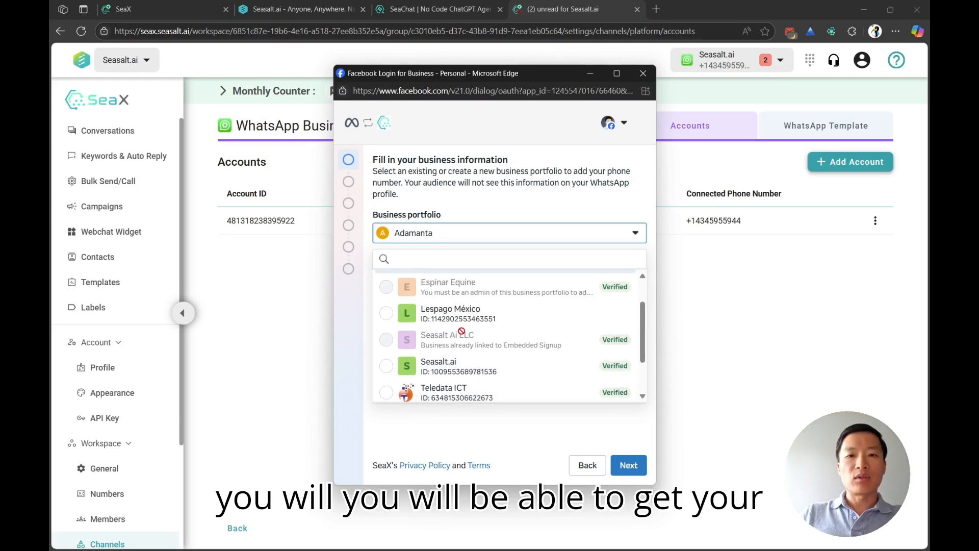
scroll(482, 355, "down", 1)
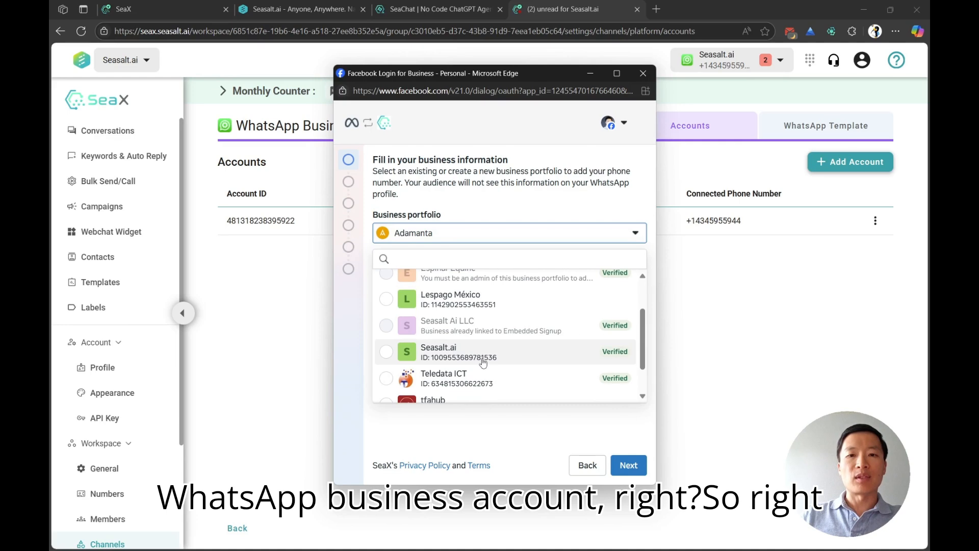
left_click(484, 357)
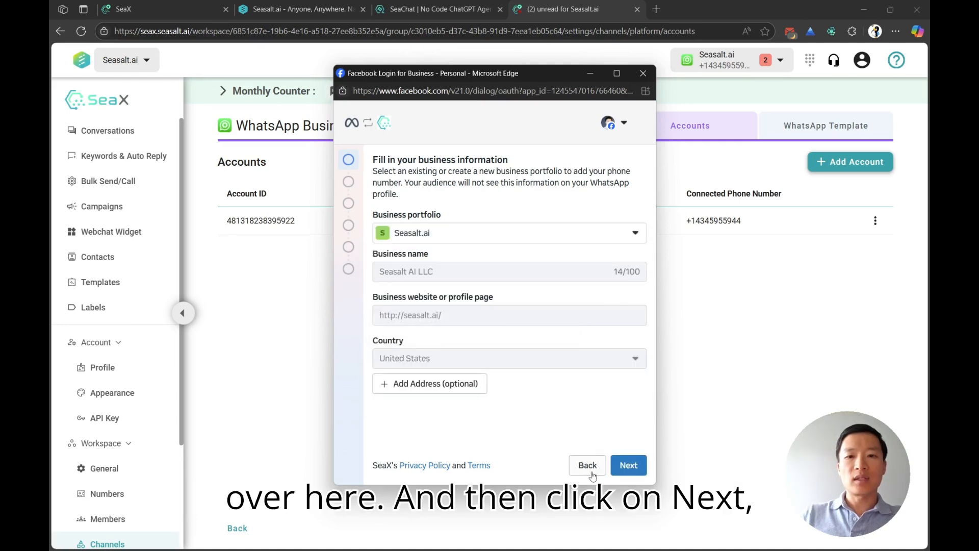
left_click(629, 467)
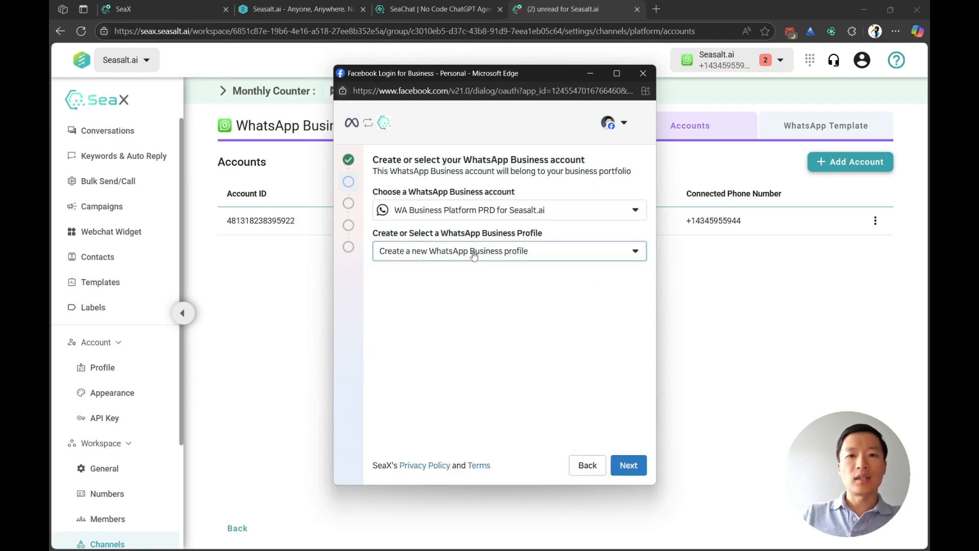
Step: Choose the "WA Business Platform PRD for Seasalt.ai" business profile, then close the Facebook Login window without continuing
left_click(472, 252)
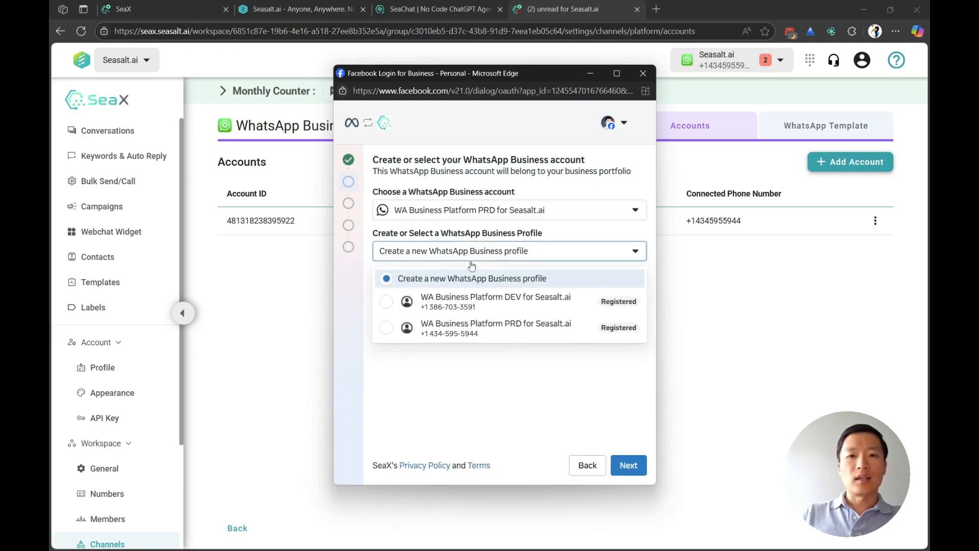
left_click(440, 337)
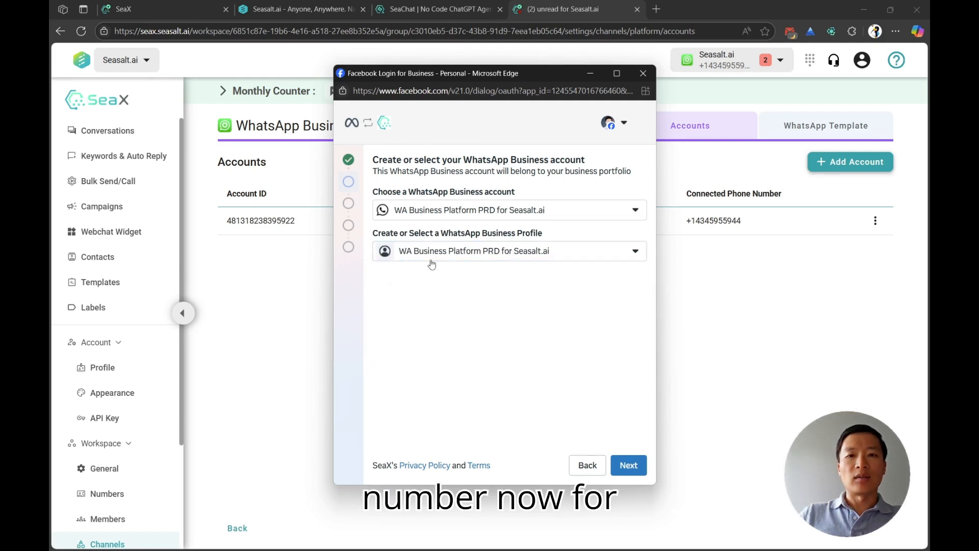
left_click(432, 260)
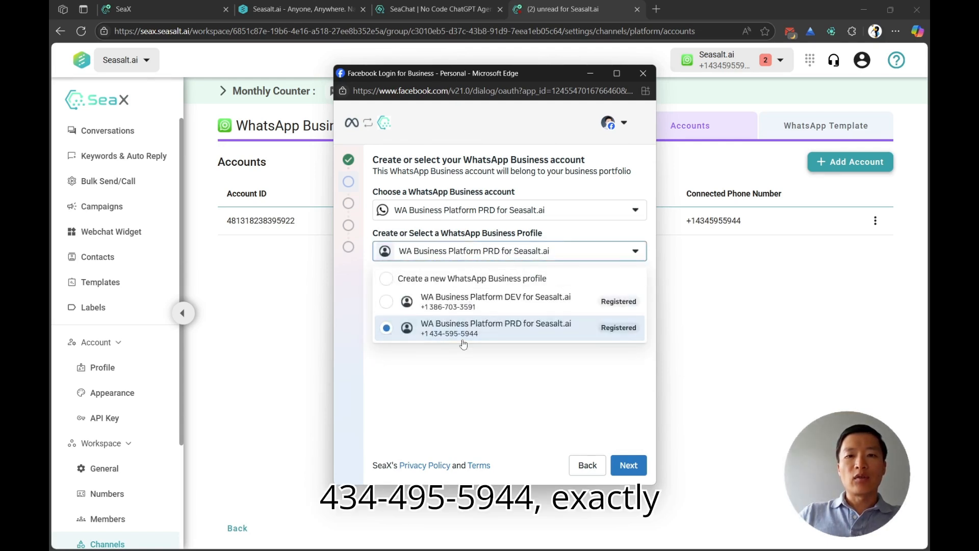
left_click(584, 399)
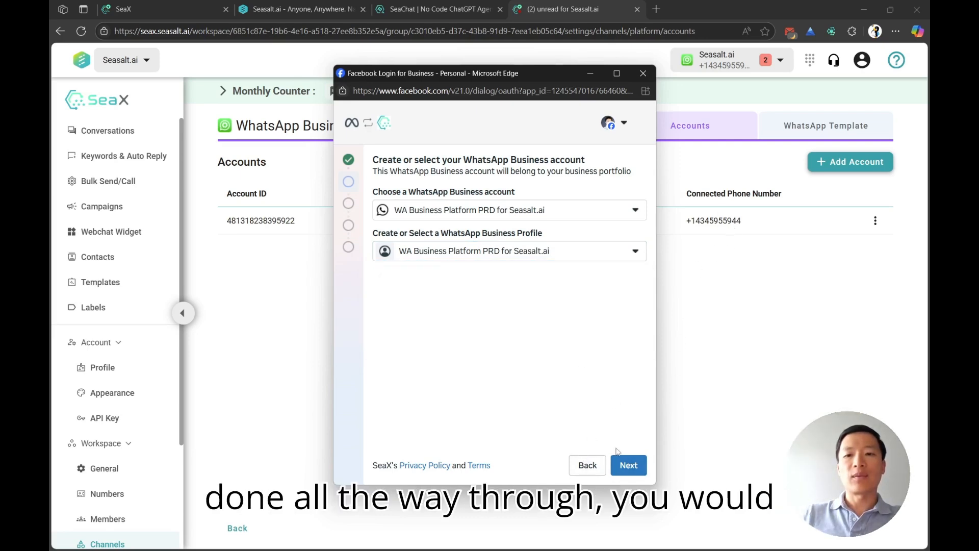
left_click(643, 73)
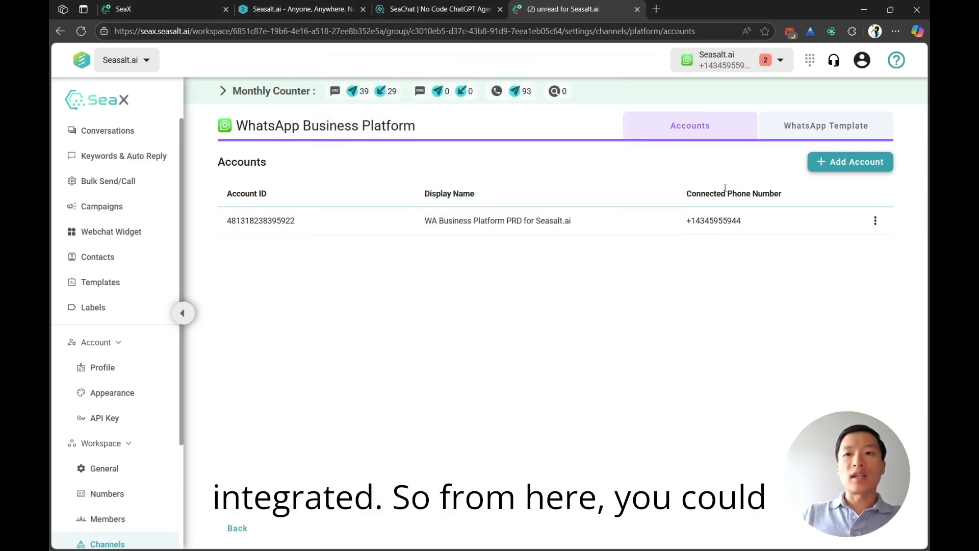
Step: Open the recipient selection for a new WhatsApp bulk send
left_click(726, 66)
left_click(314, 157)
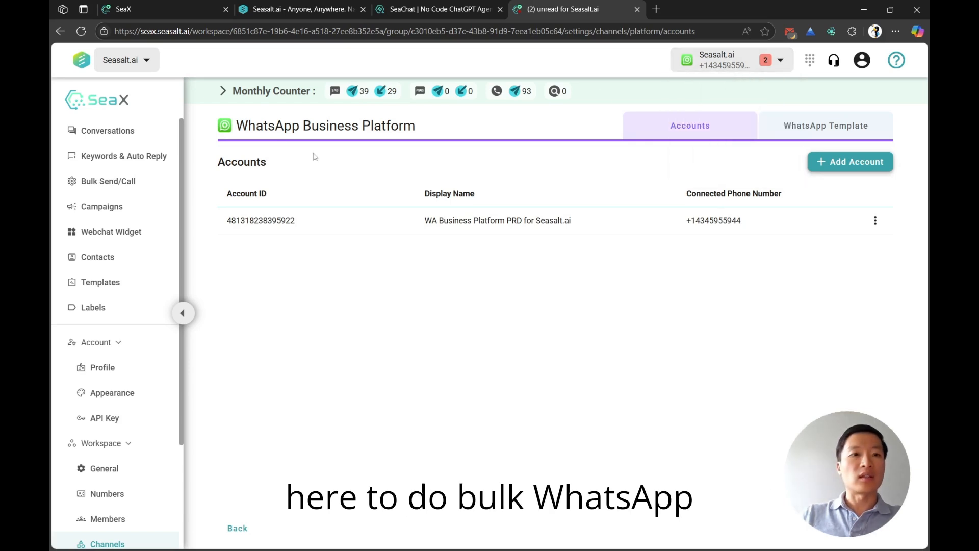
left_click(114, 184)
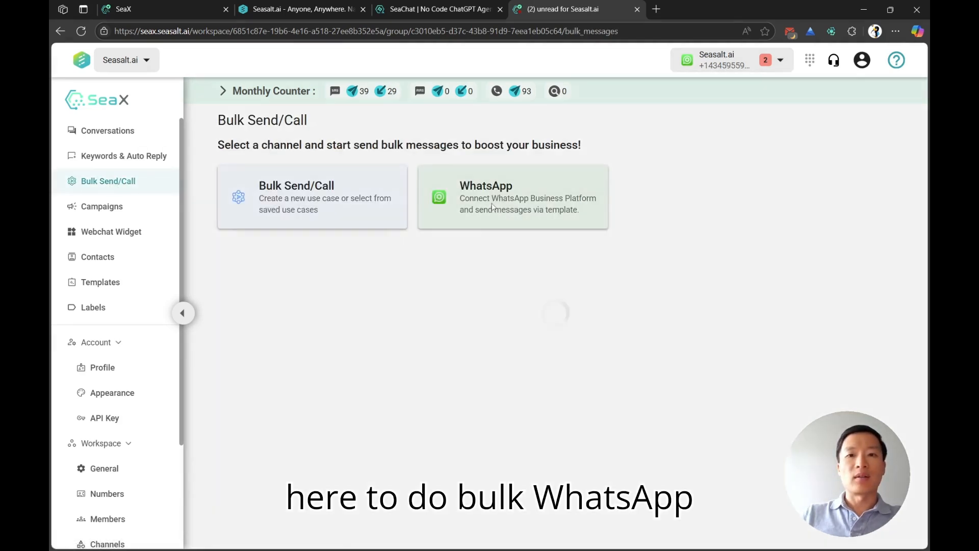
left_click(508, 225)
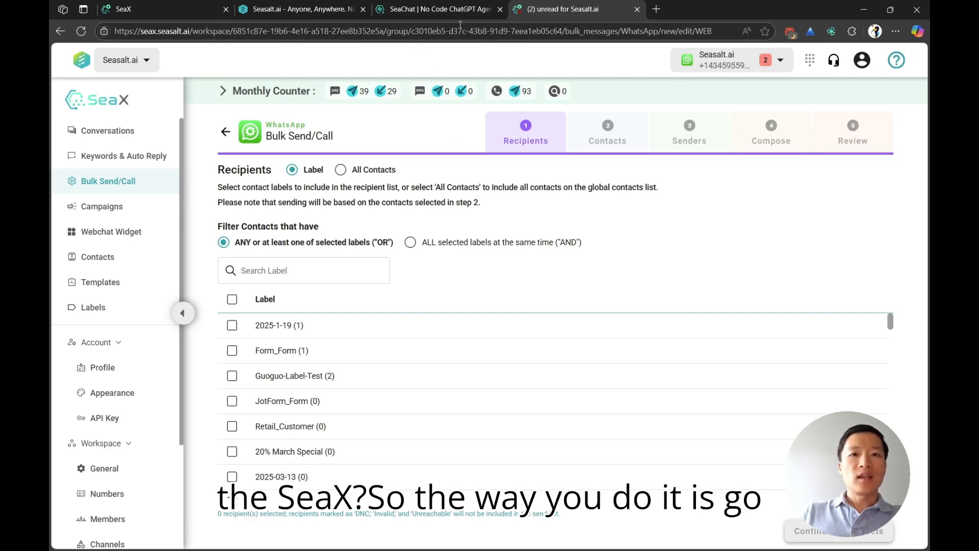
Step: Switch to SeaChat, review the SeaChat Demo agent's basic settings and open its SeaX integration for WhatsApp
left_click(432, 10)
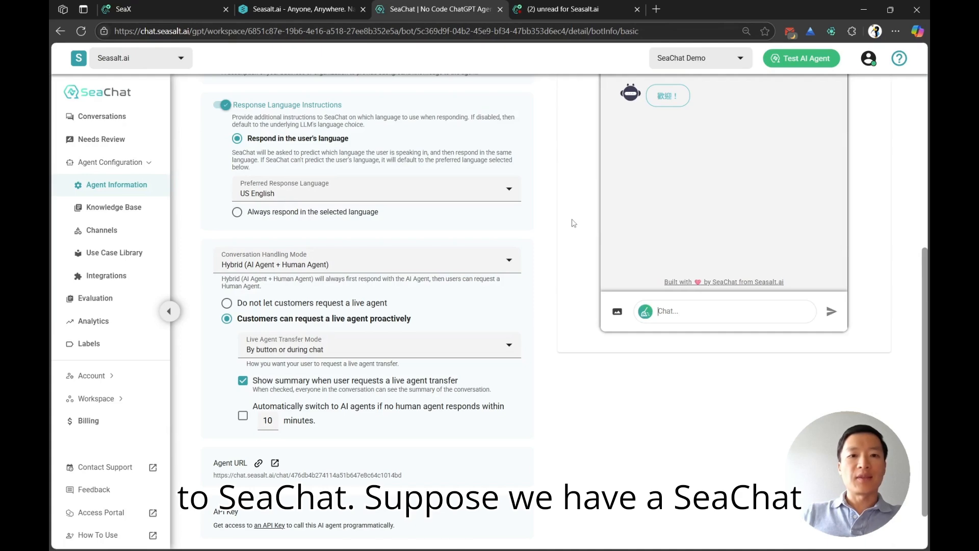
scroll(576, 231, "up", 6)
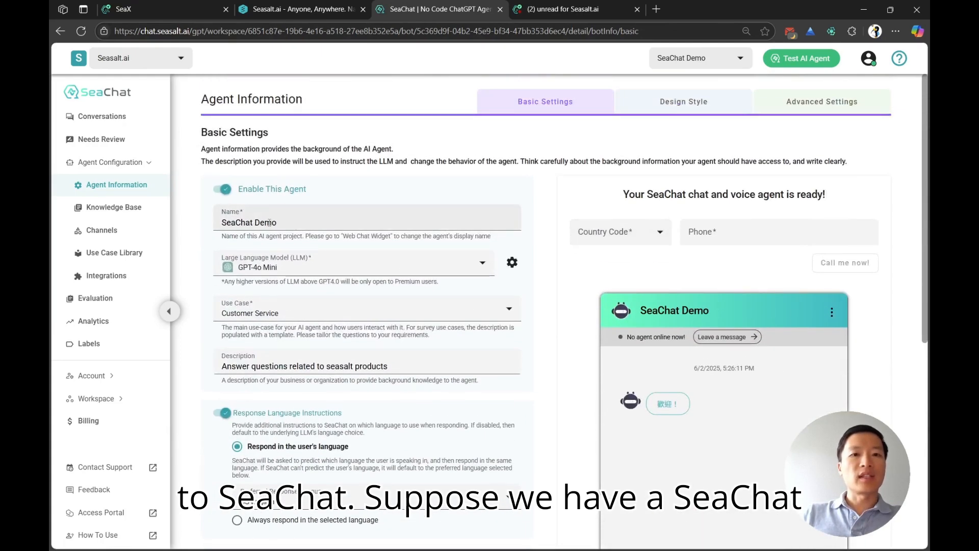
scroll(583, 294, "down", 3)
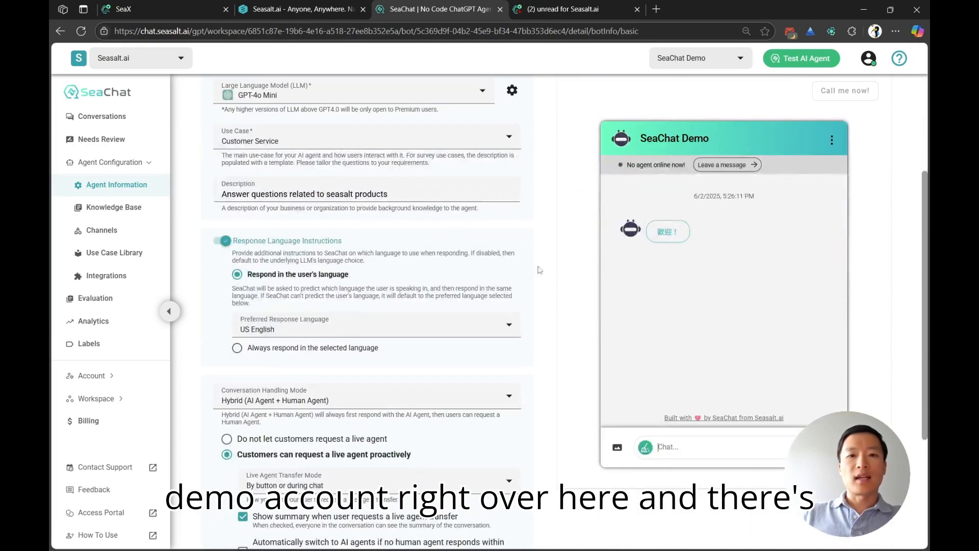
scroll(670, 397, "down", 4)
scroll(668, 394, "up", 3)
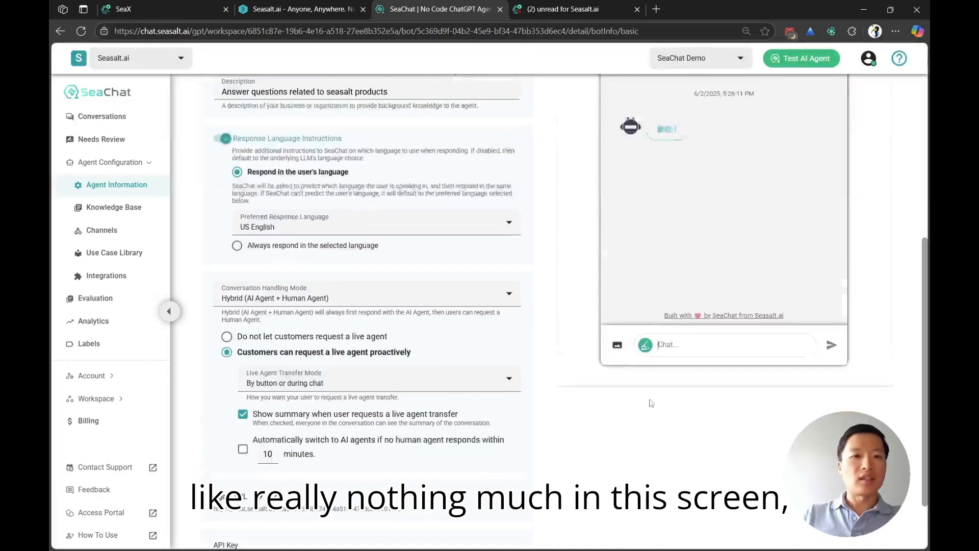
scroll(668, 394, "down", 3)
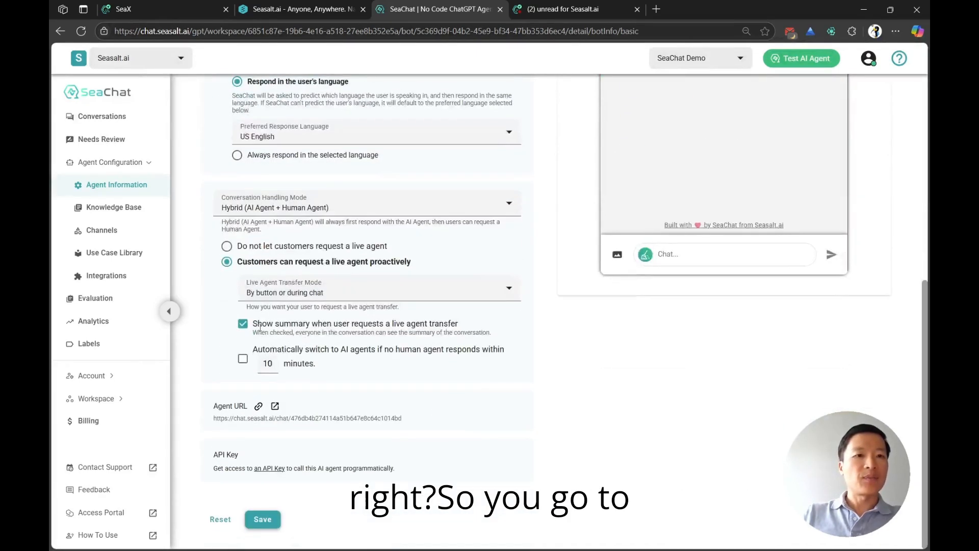
left_click(99, 281)
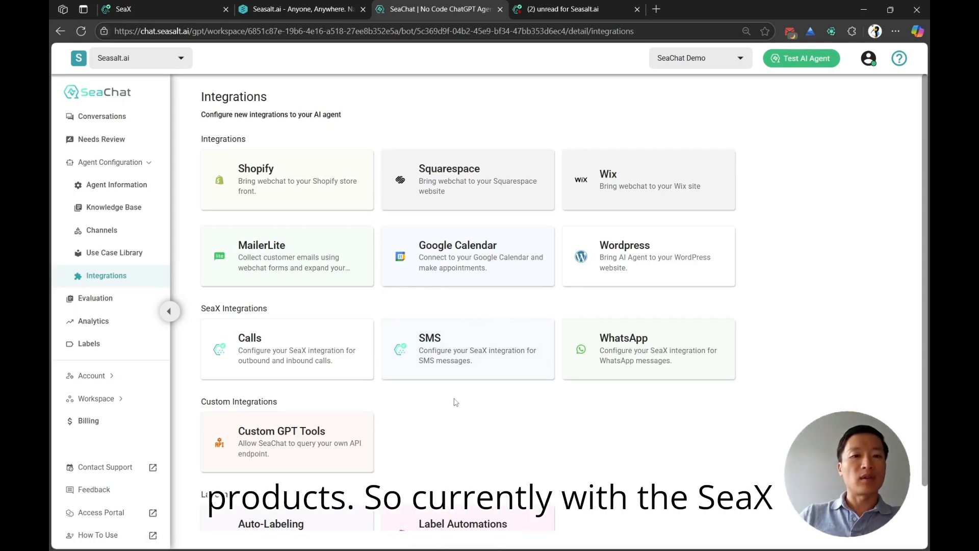
left_click_drag(212, 307, 237, 309)
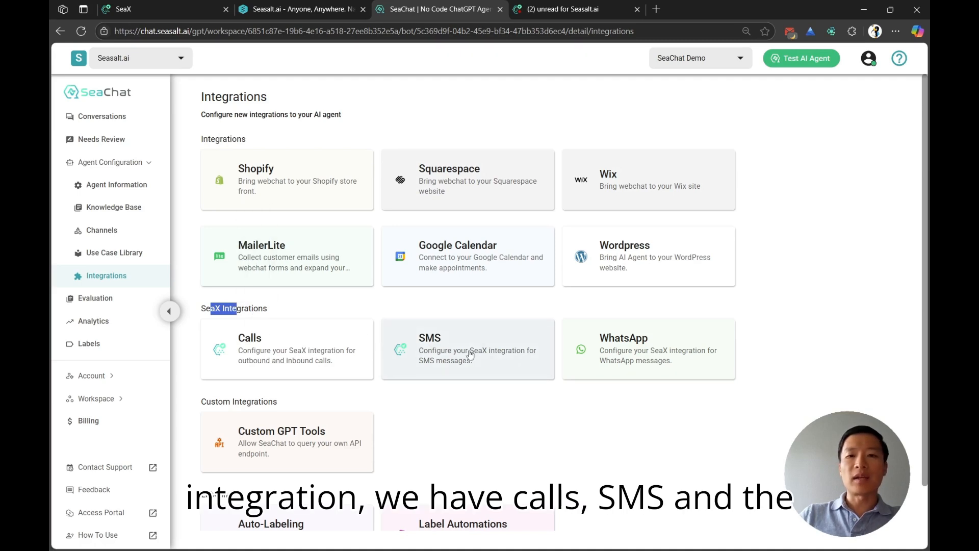
left_click(622, 357)
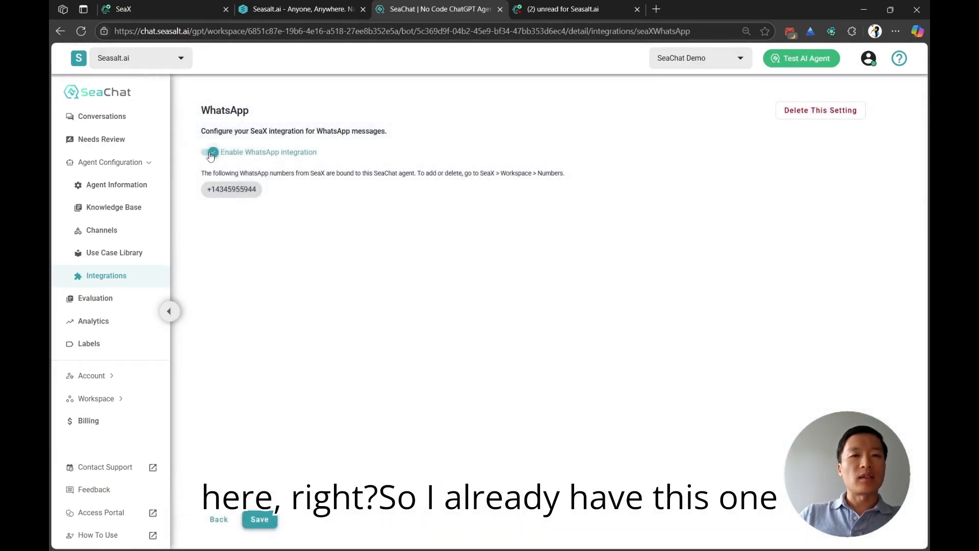
Step: Turn off the SeaChat Demo agent's WhatsApp integration and delete its setting
left_click(210, 153)
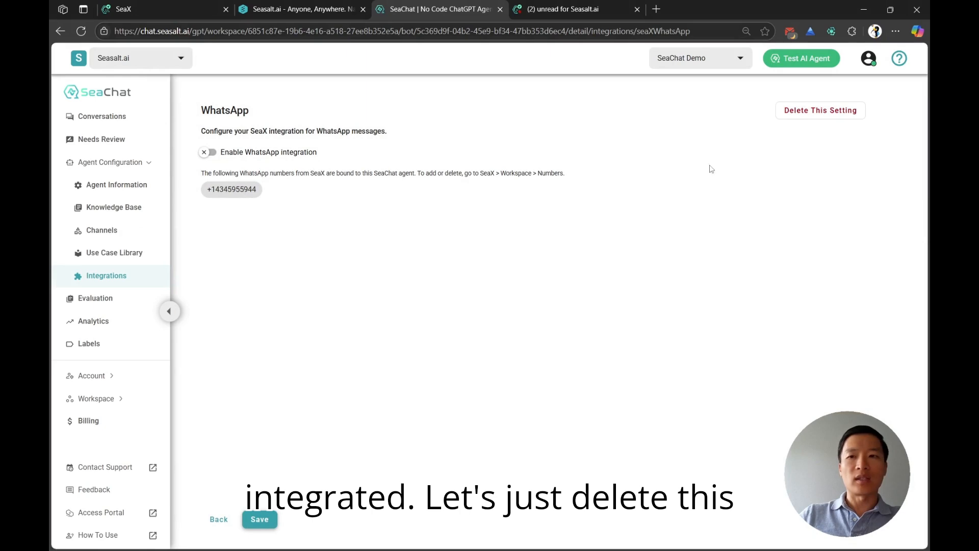
left_click(815, 120)
left_click(561, 325)
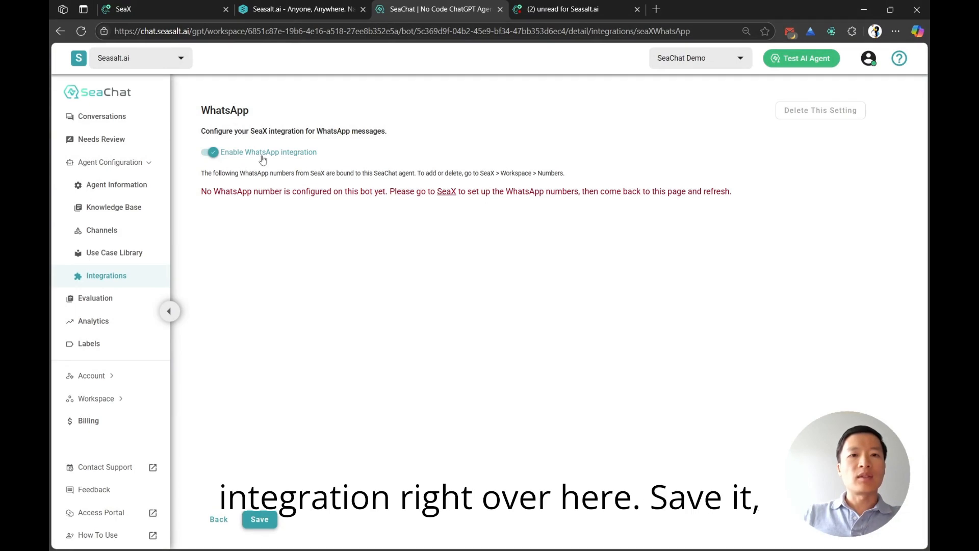
Step: Save the enabled WhatsApp integration for the SeaChat Demo agent, then switch to SeaX and open the workspace's Numbers list
left_click(268, 524)
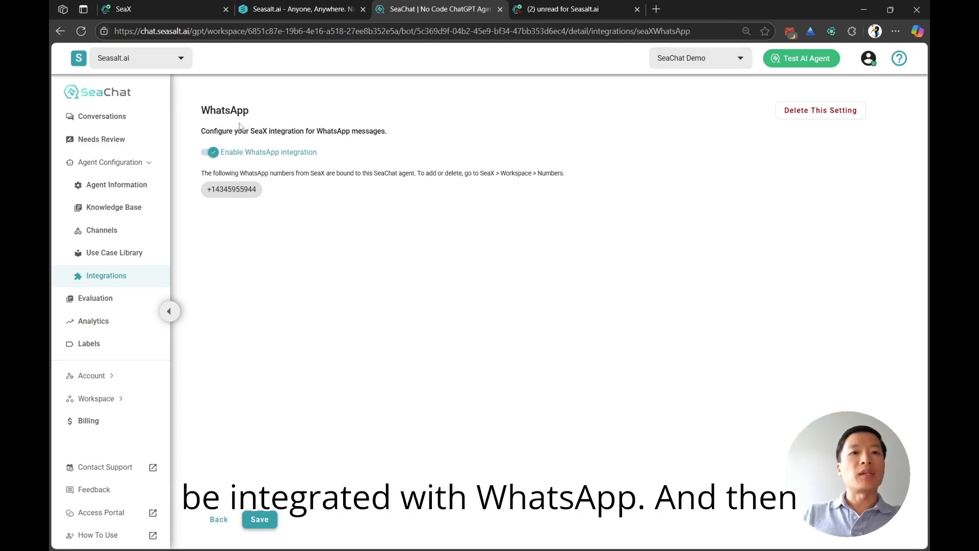
left_click(564, 13)
scroll(141, 413, "down", 2)
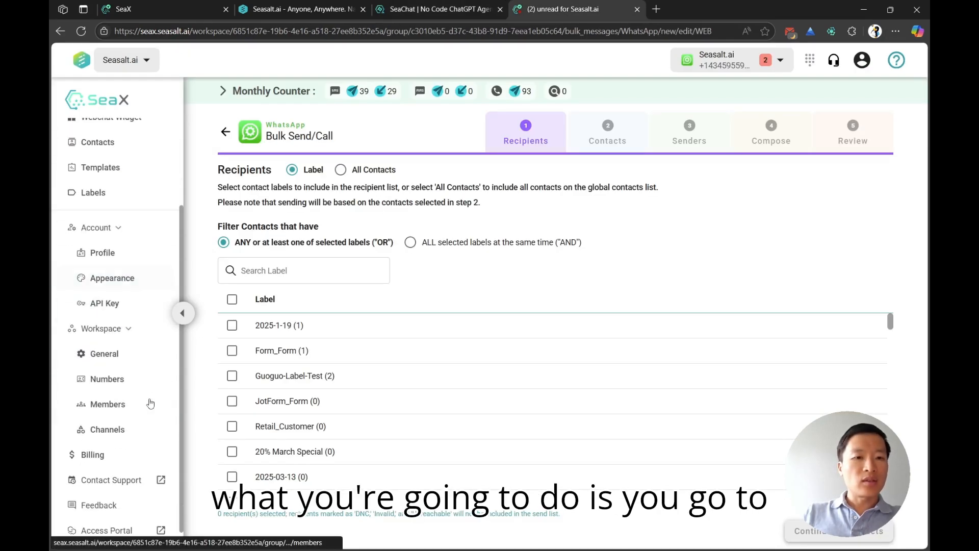
left_click(108, 379)
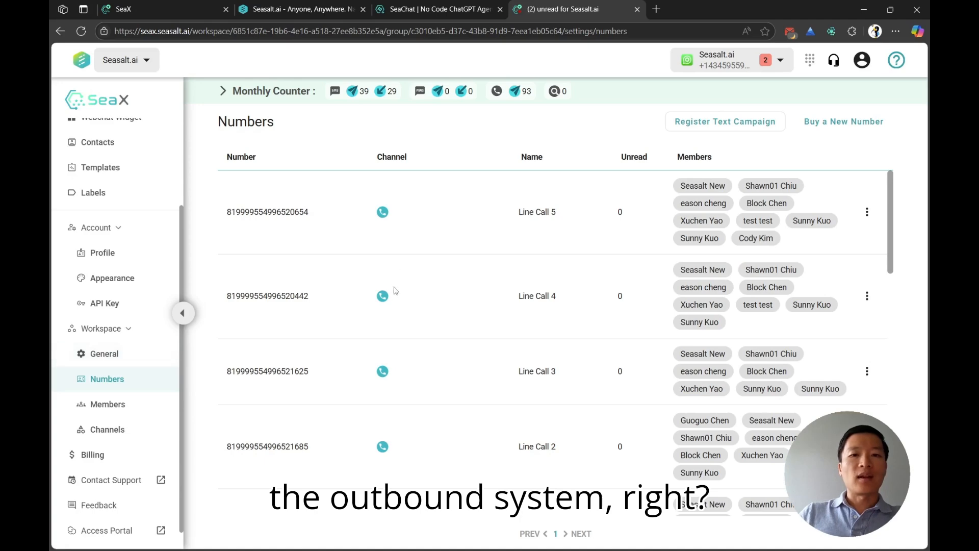
Step: Turn off AI agent answering for the Seasalt.ai WhatsApp number, leaving Human Agent as its inbound agent, and save
scroll(395, 291, "down", 10)
scroll(396, 303, "up", 3)
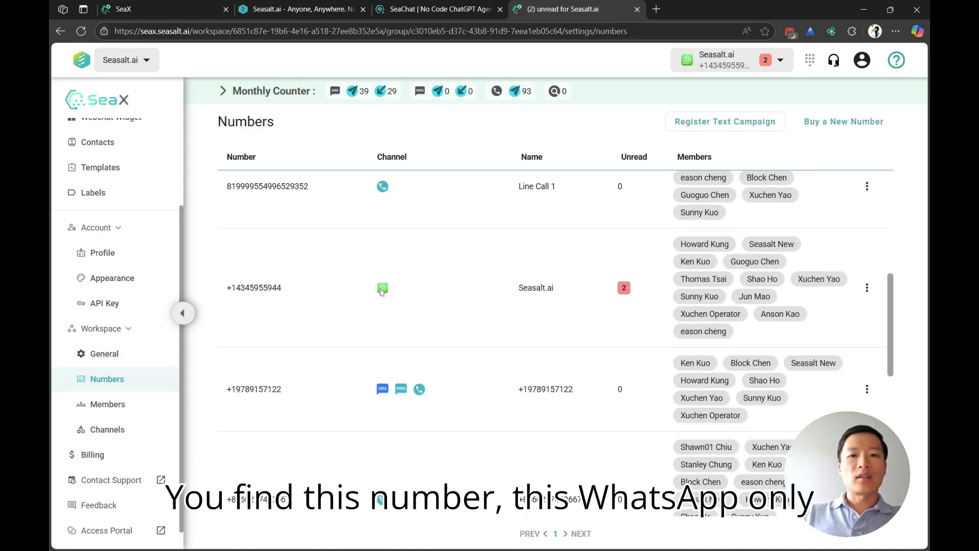
left_click(867, 288)
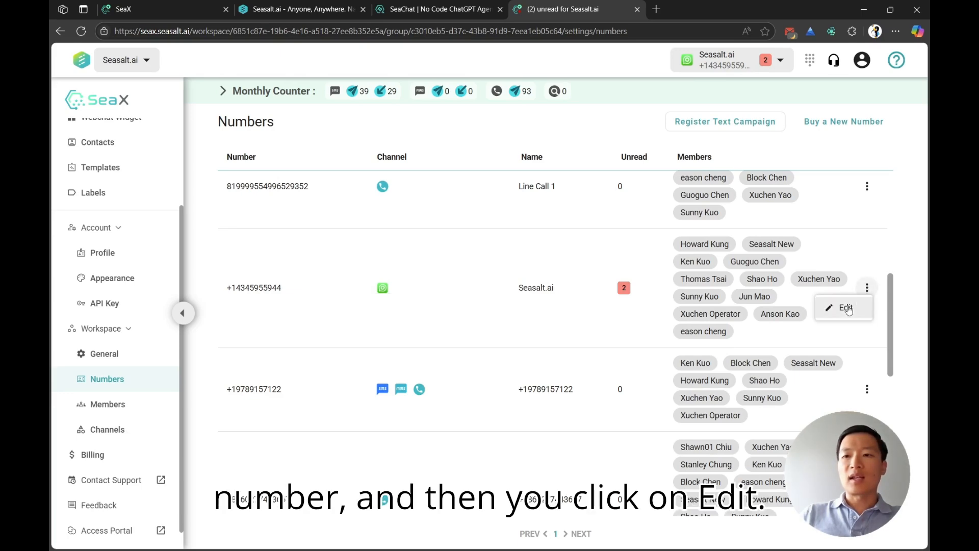
left_click(846, 308)
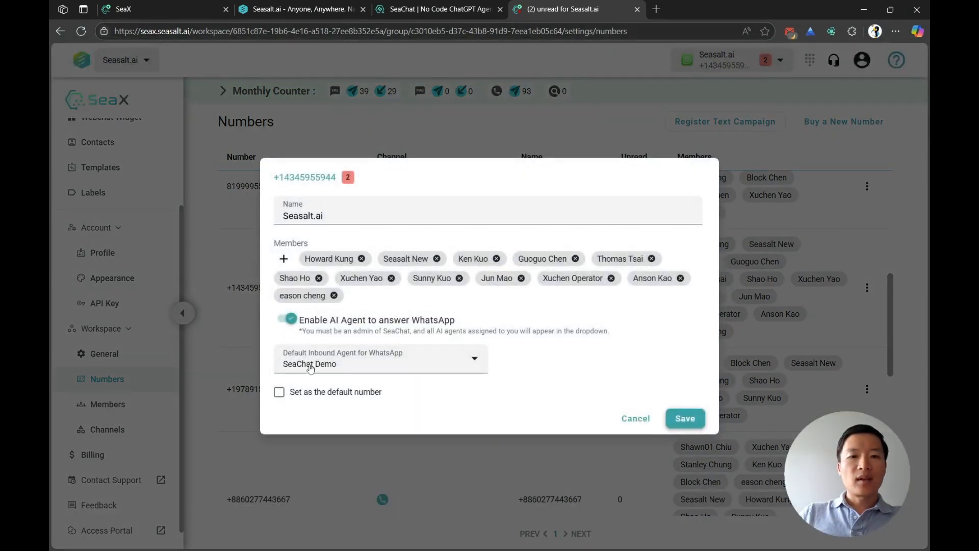
left_click(288, 320)
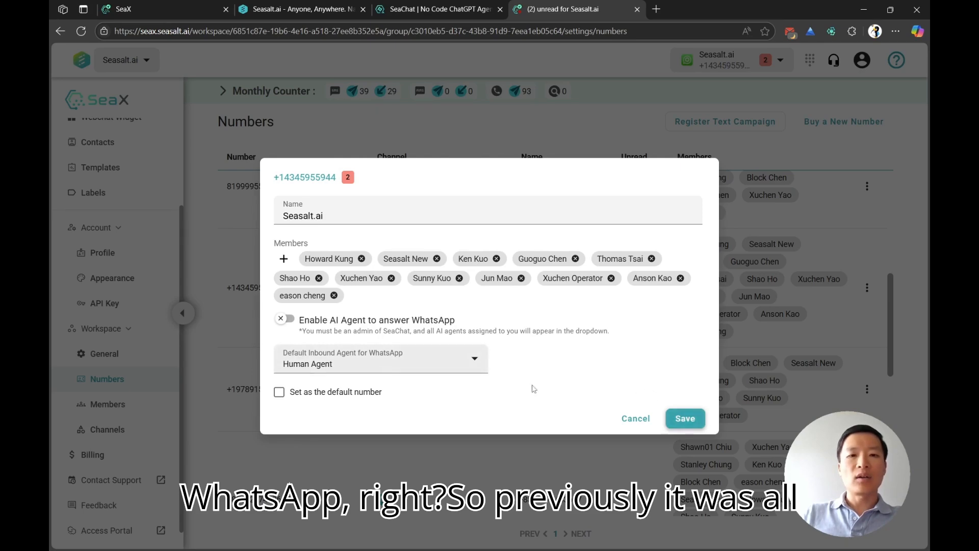
left_click(693, 419)
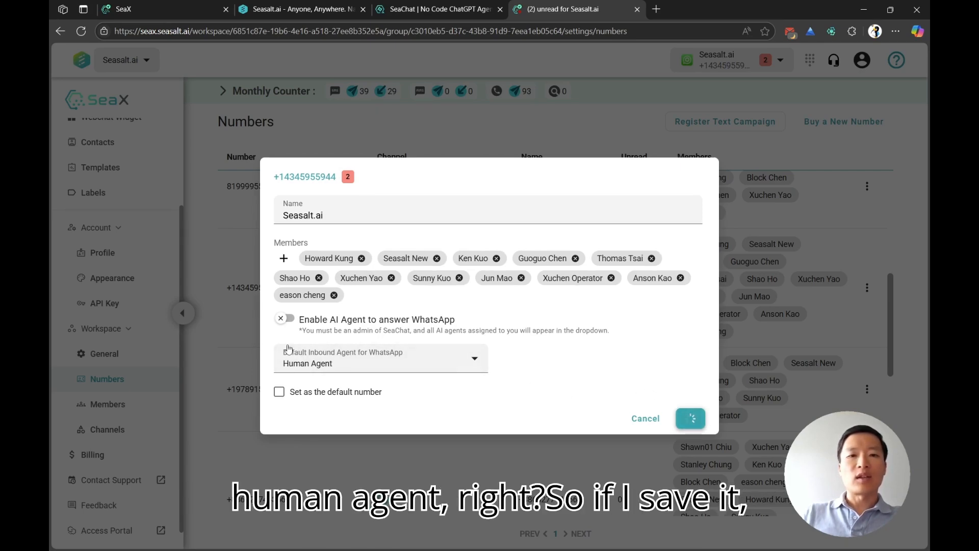
left_click(867, 289)
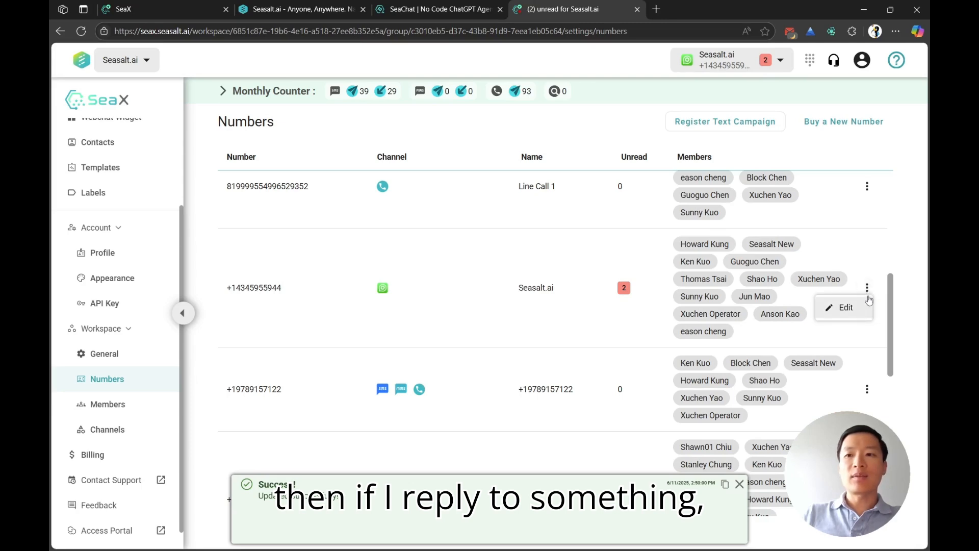
left_click(865, 287)
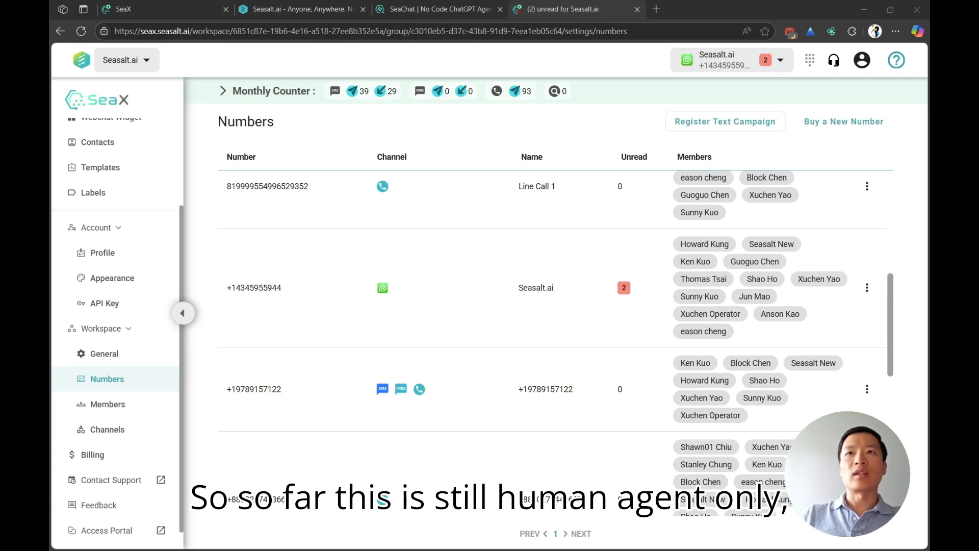
Step: Switch to WhatsApp and send "hello!" to the SeaX WhatsApp contact
key("alt+Tab")
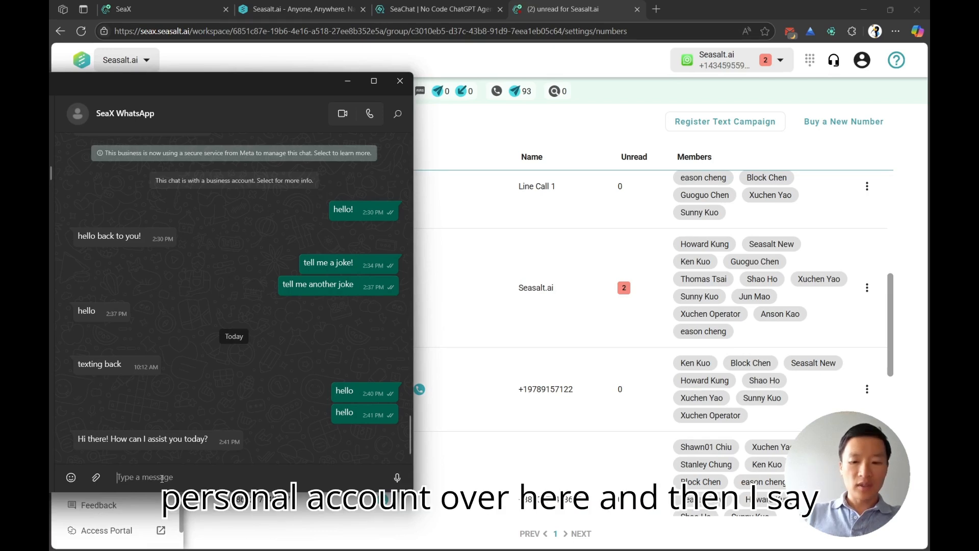
type("hello!")
key("Return")
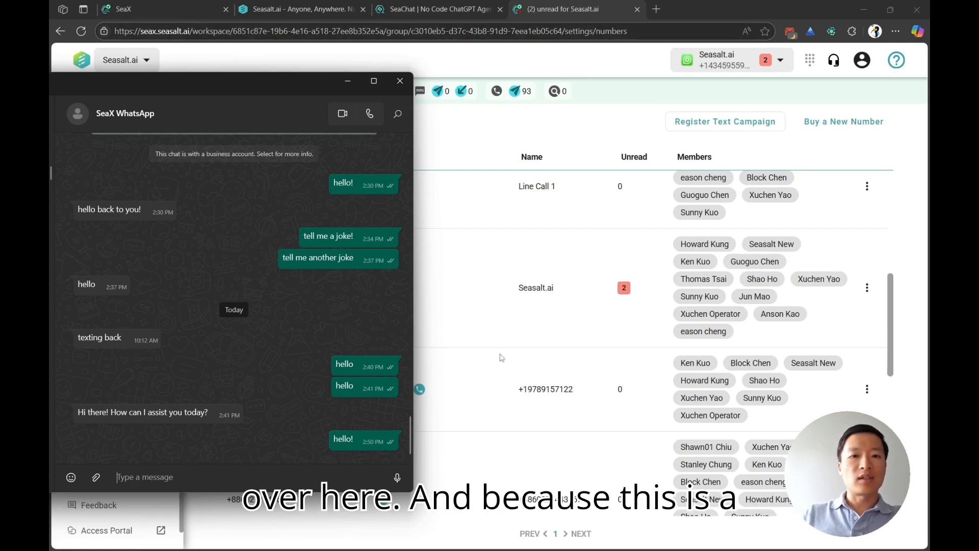
Step: Return to SeaX, check the Seasalt.ai WhatsApp number's default inbound agent and close its settings without saving
left_click(874, 351)
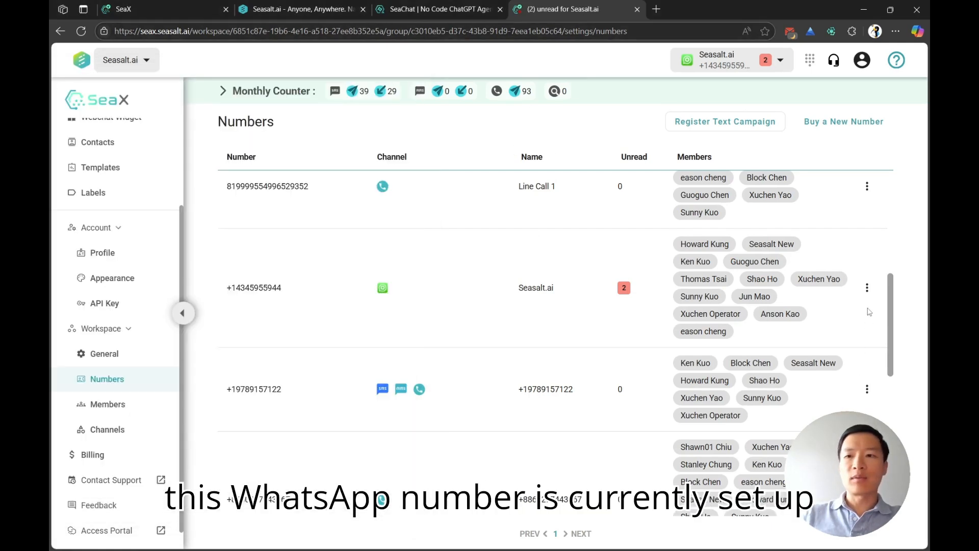
left_click(867, 288)
left_click(847, 305)
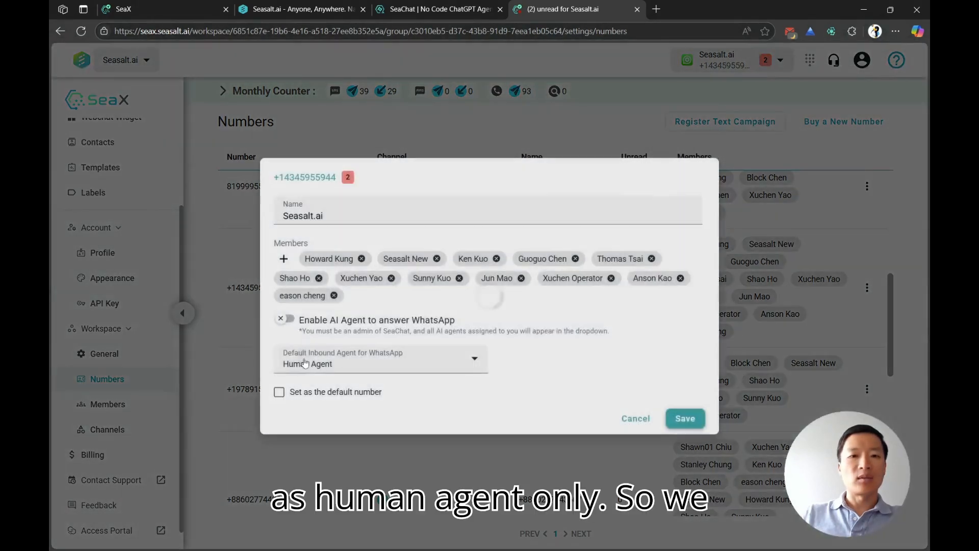
left_click(635, 418)
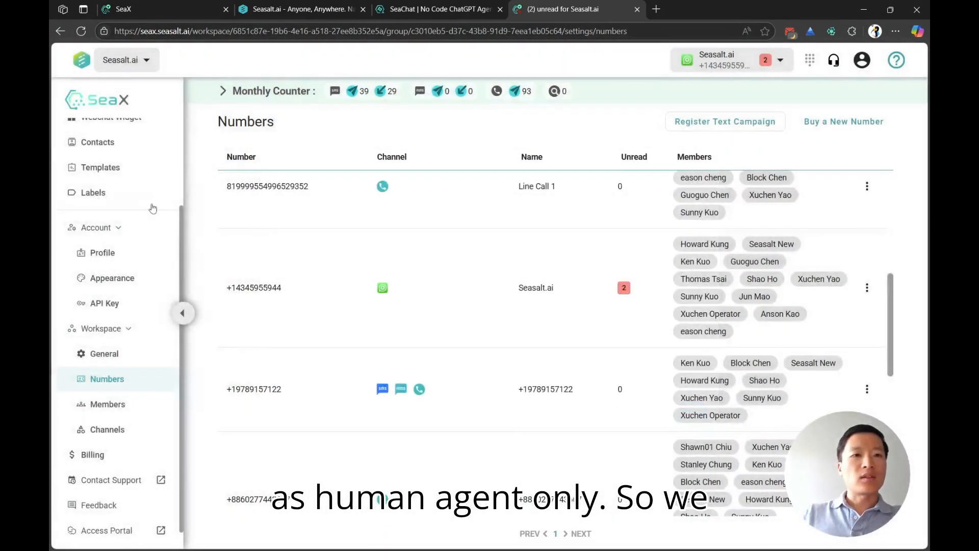
Step: Open the conversation containing the new "hello!" message in SeaX and reply "hello back!" as a human agent
scroll(112, 204, "up", 3)
left_click(116, 133)
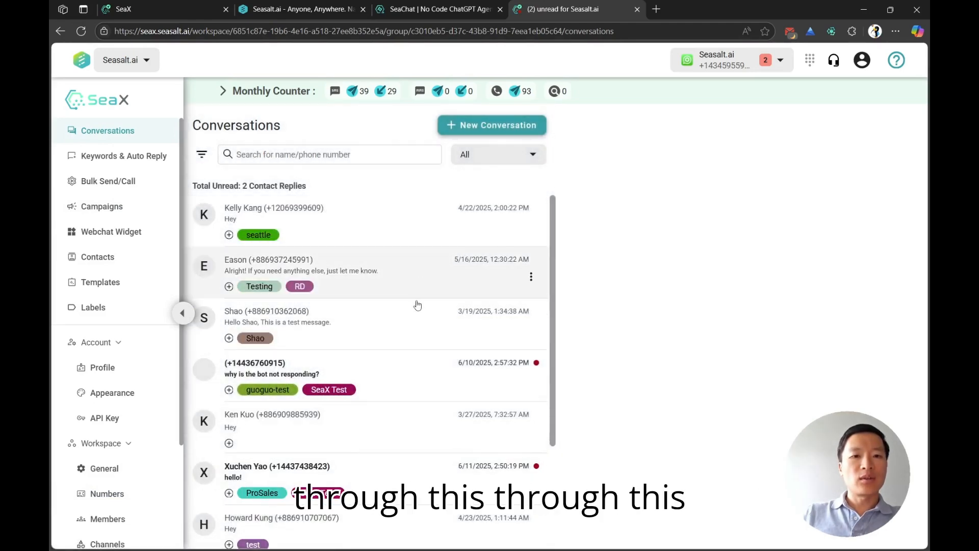
left_click(382, 485)
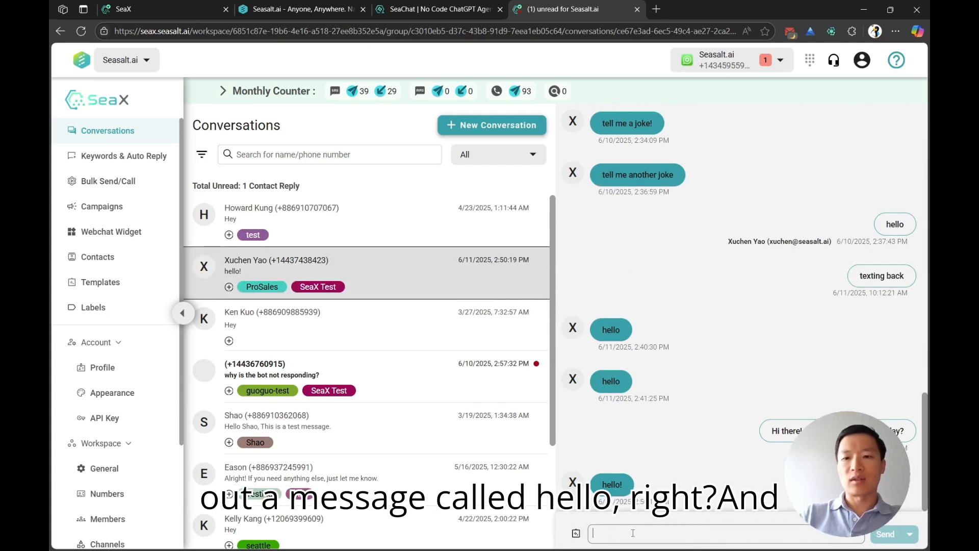
type("hello back")
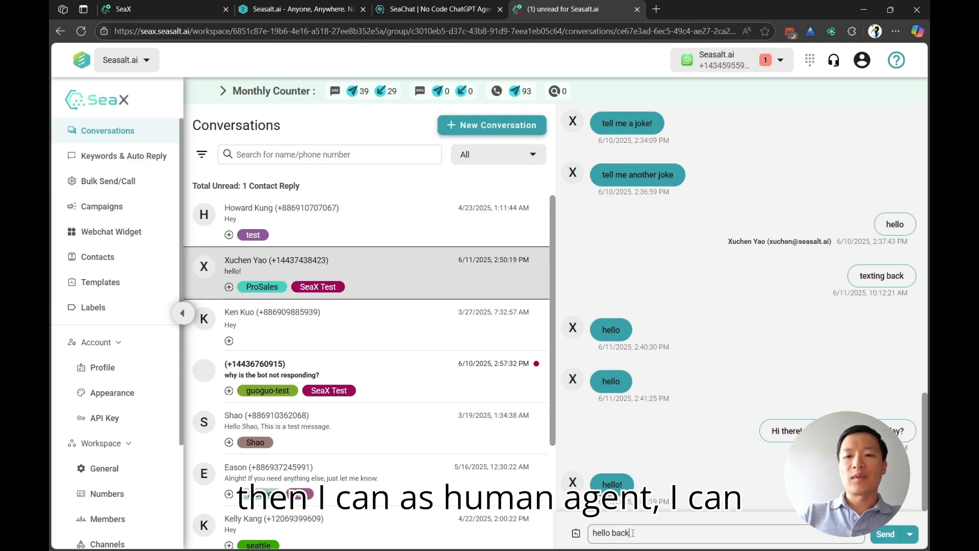
key("Return")
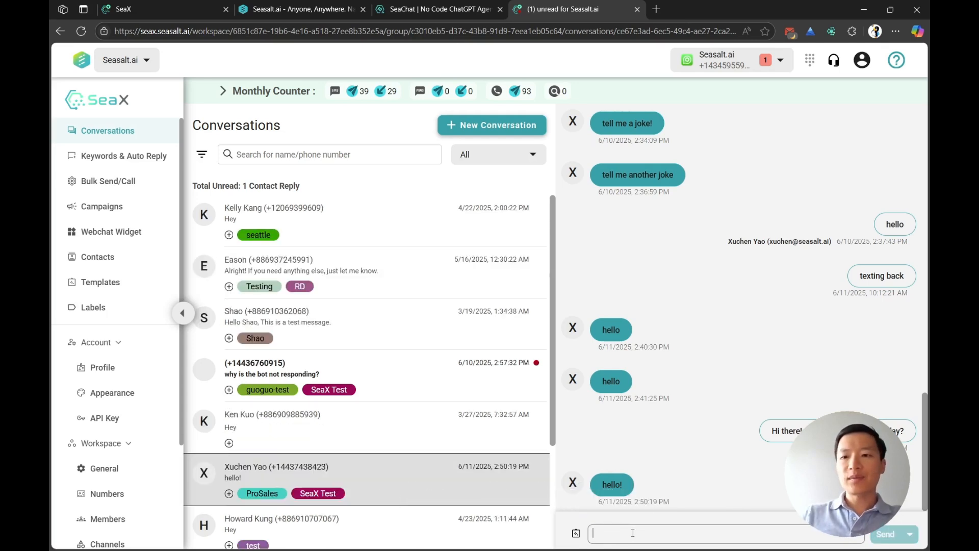
Step: Check the reply in the WhatsApp chat, view the SeaX WhatsApp contact's phone number and return to SeaX
scroll(727, 414, "down", 2)
key("alt+Tab")
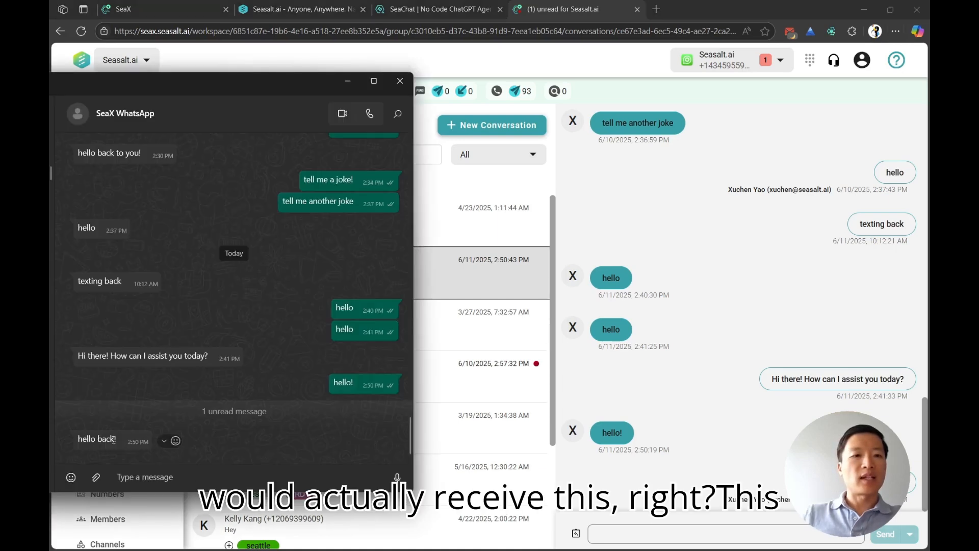
left_click(127, 113)
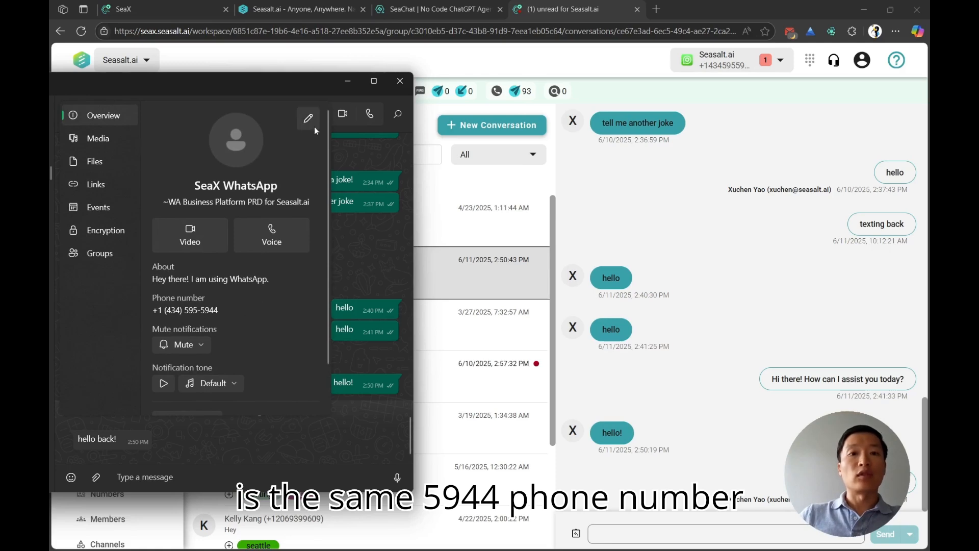
left_click(360, 247)
left_click(761, 330)
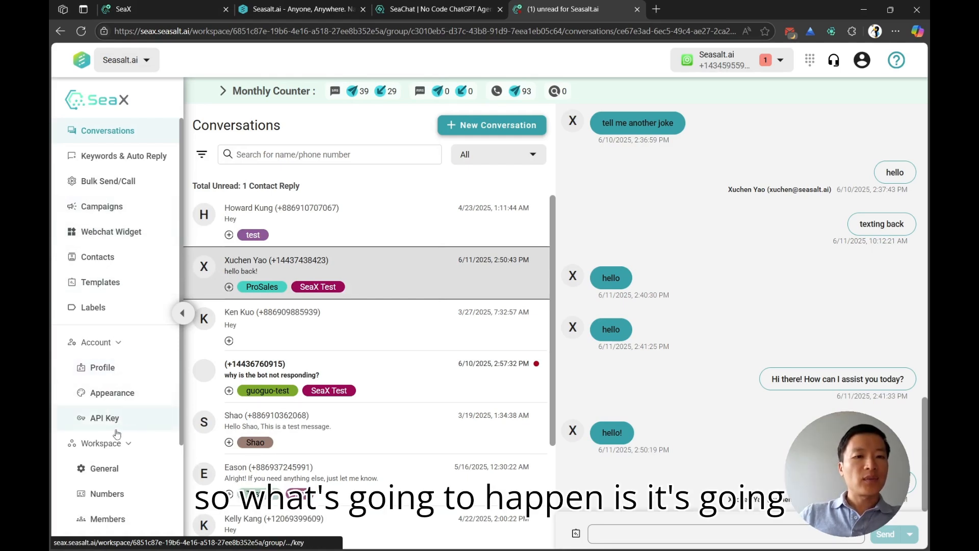
Step: Open the Seasalt.ai WhatsApp number for editing in SeaX and check the SeaChat Demo agent's WhatsApp integration in SeaChat
left_click(107, 494)
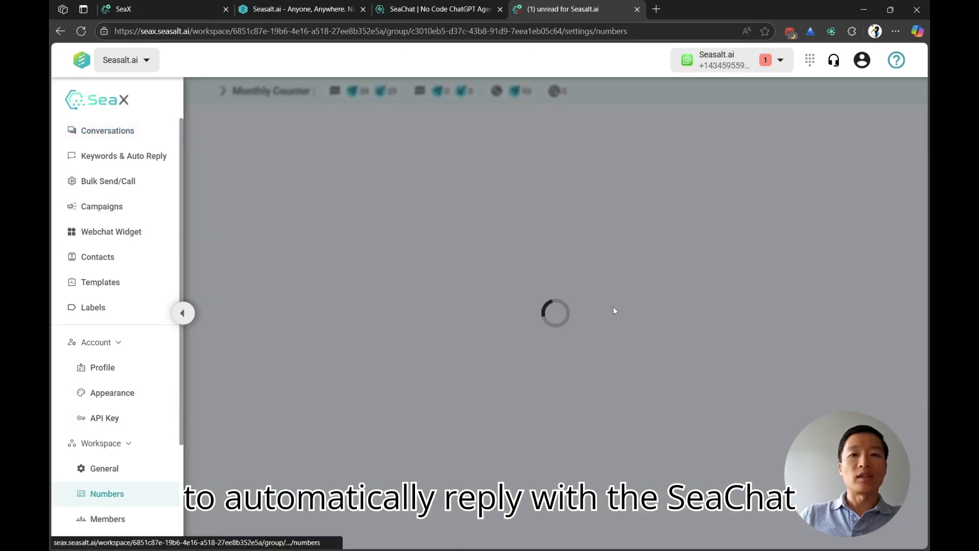
scroll(561, 355, "down", 10)
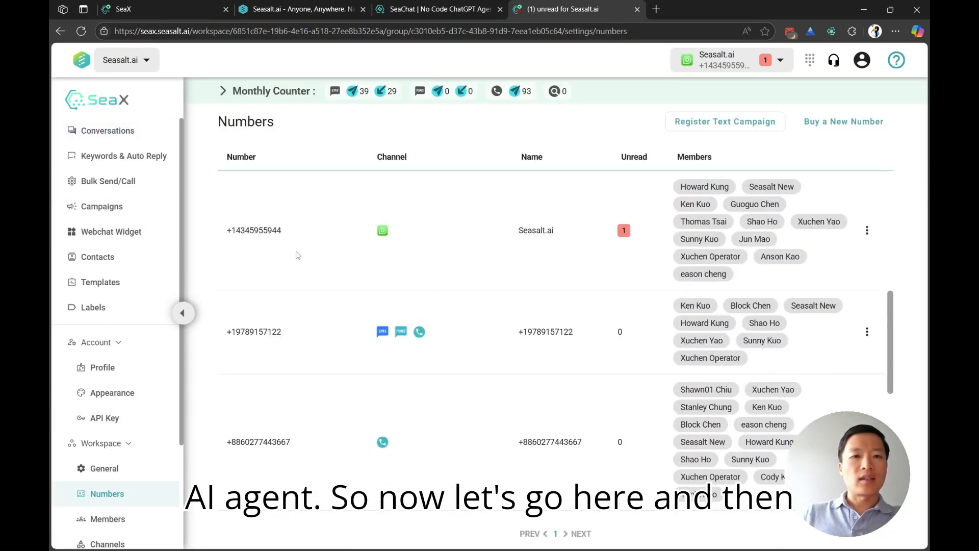
left_click(867, 230)
left_click(840, 250)
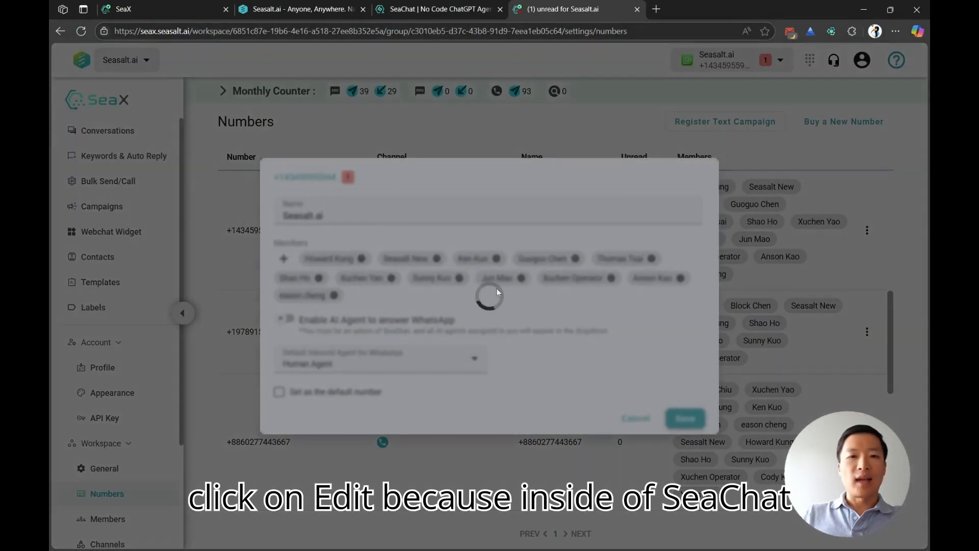
left_click(412, 11)
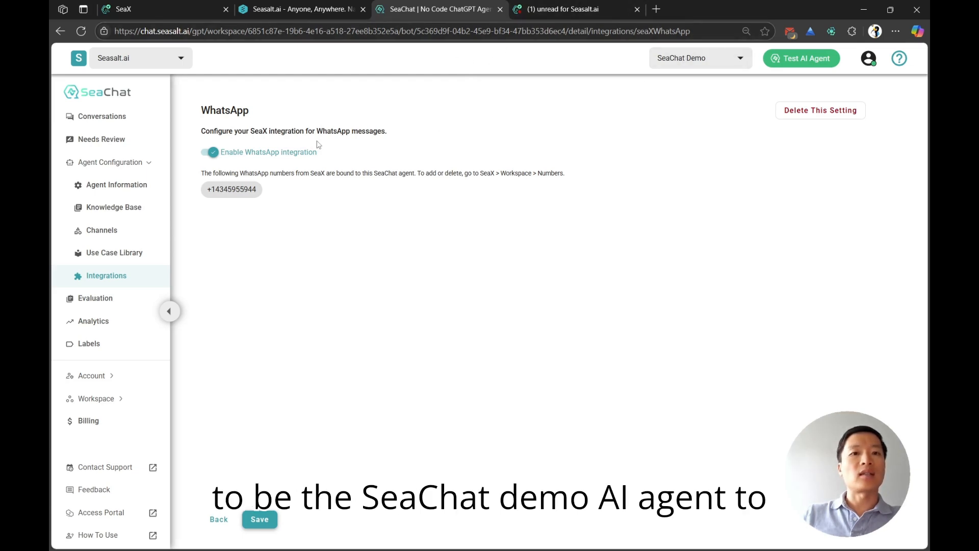
left_click(550, 15)
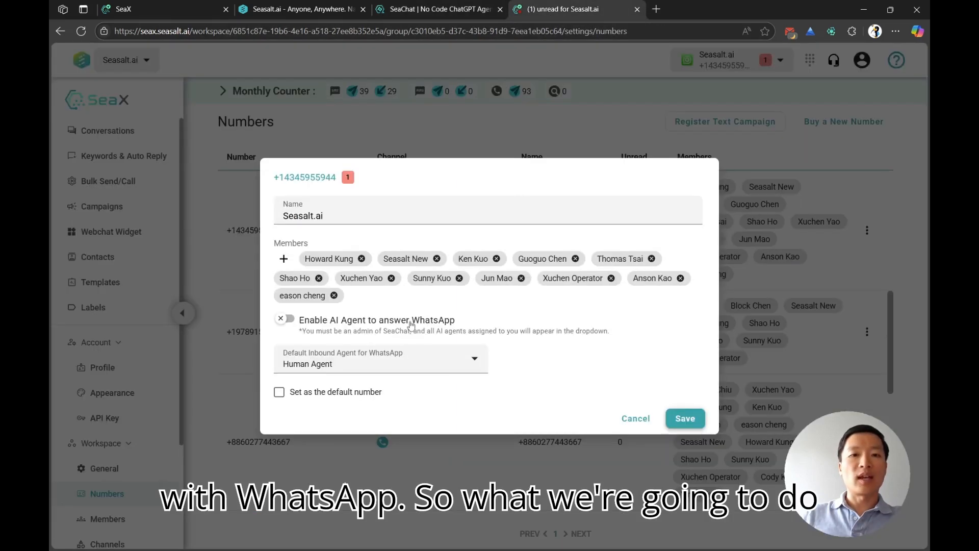
Step: Enable the AI agent to answer WhatsApp for this number, set SeaChat Demo as the default inbound agent and save
left_click(288, 319)
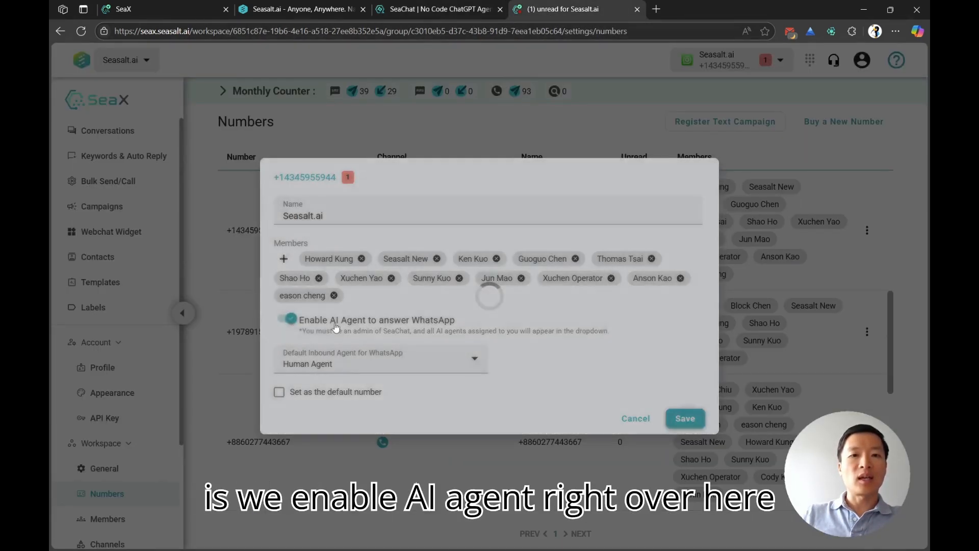
left_click(383, 367)
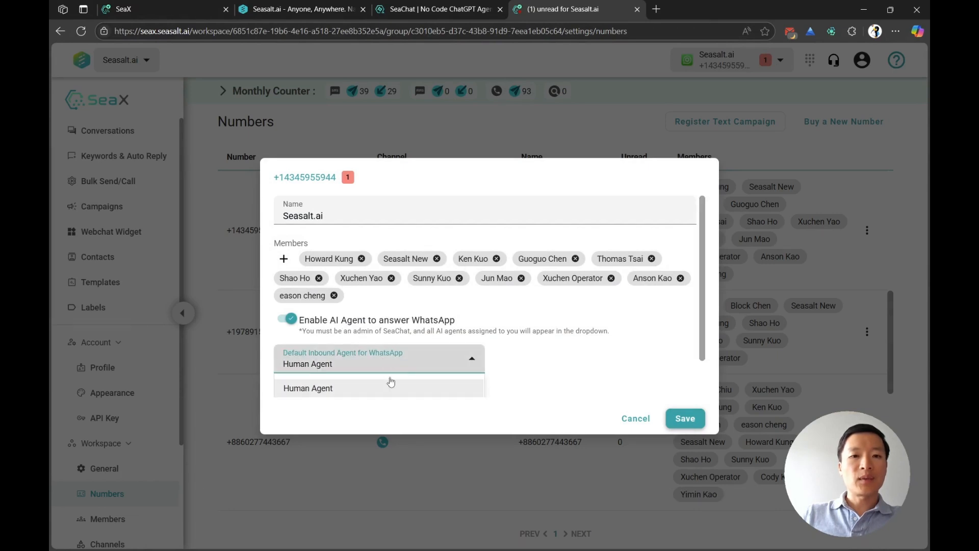
left_click(354, 386)
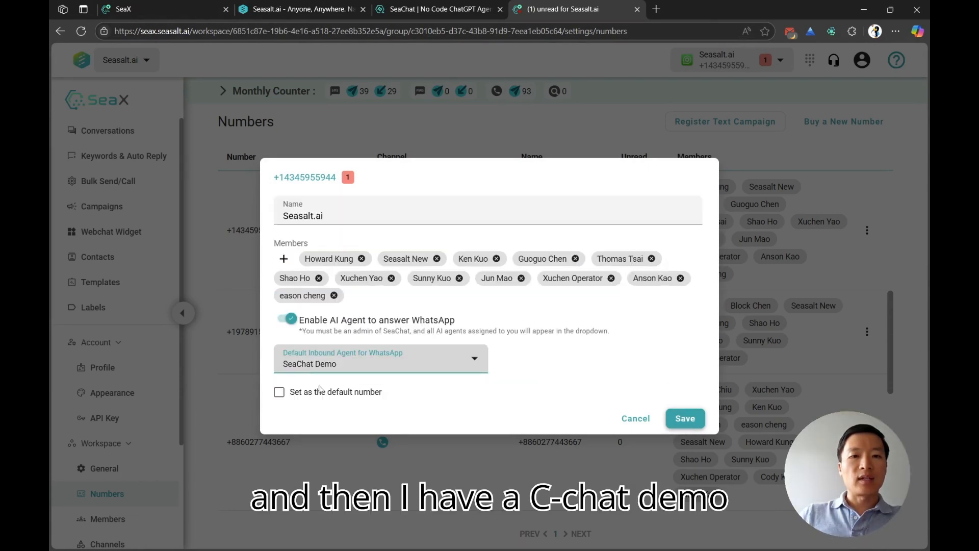
left_click(680, 422)
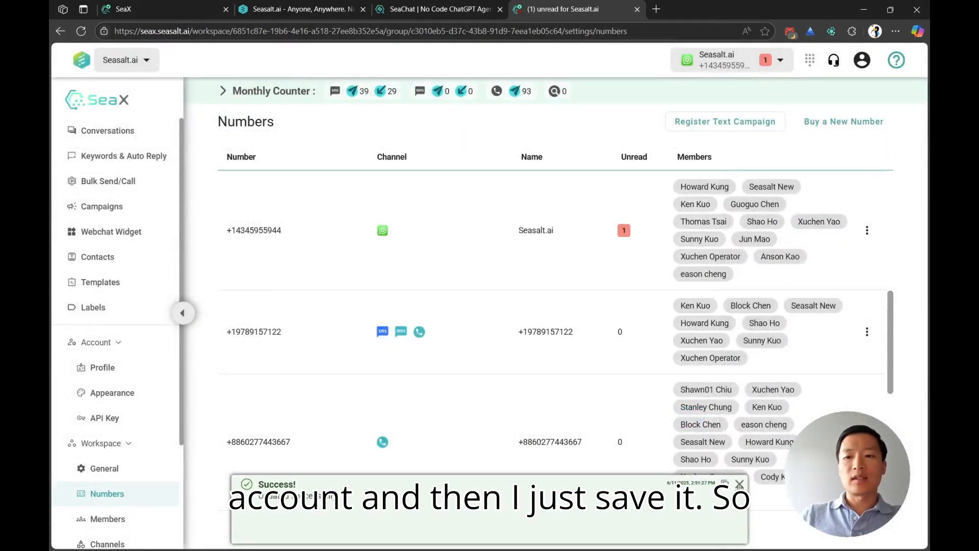
left_click(739, 484)
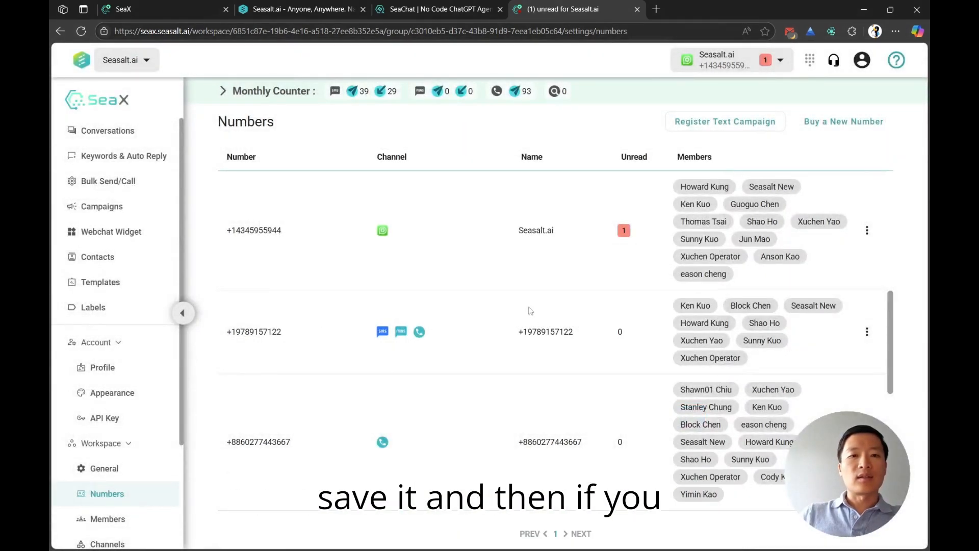
Step: Switch to SeaChat, refresh the WhatsApp integration page to check the bound number, and open the agent's conversations
left_click(439, 8)
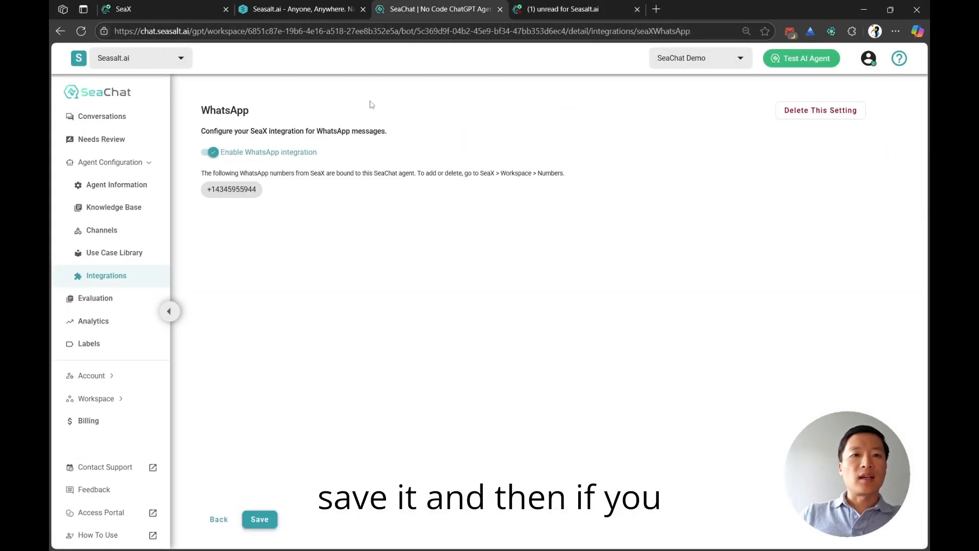
left_click(81, 31)
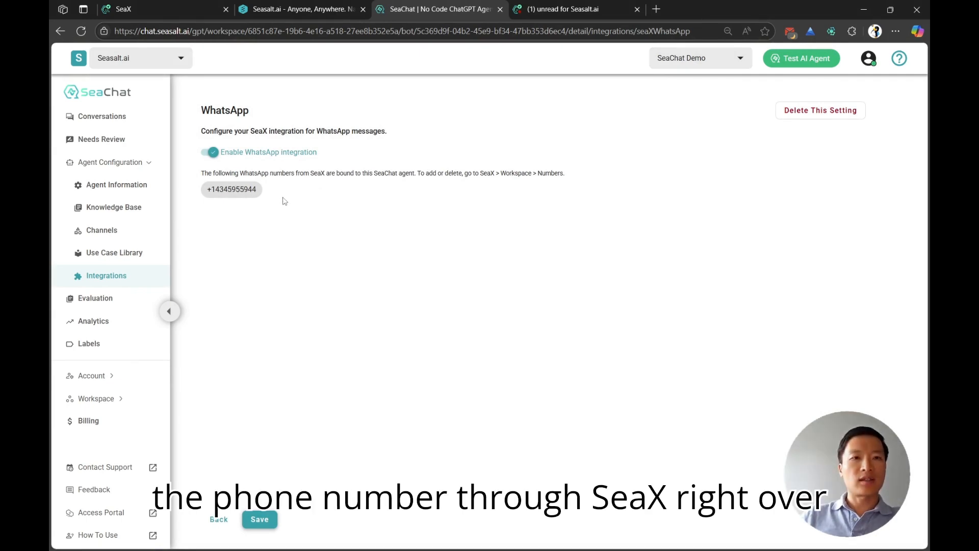
left_click(128, 125)
Step: Send "hello!" in the SeaX WhatsApp chat and open the newest WhatsApp conversation in SeaChat
key("alt+Tab")
left_click(177, 478)
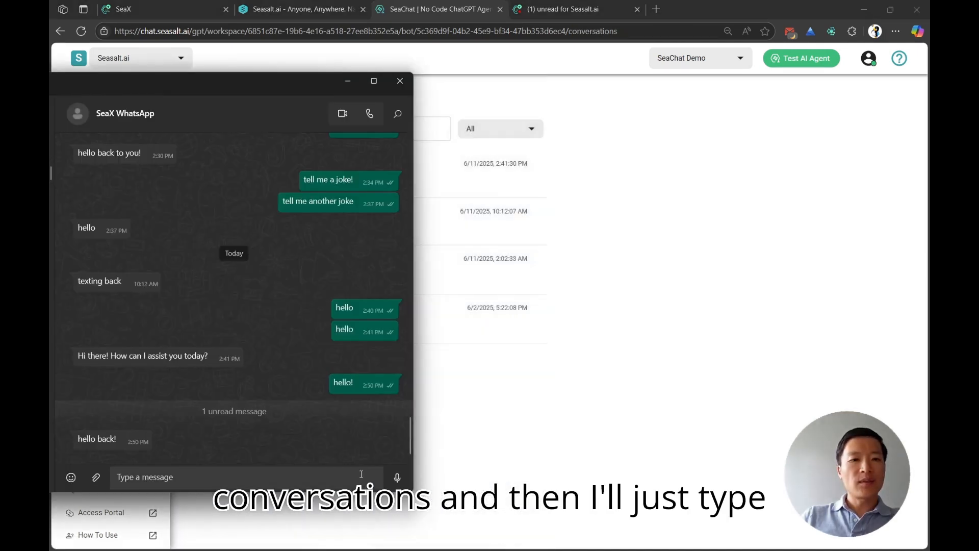
type("hello")
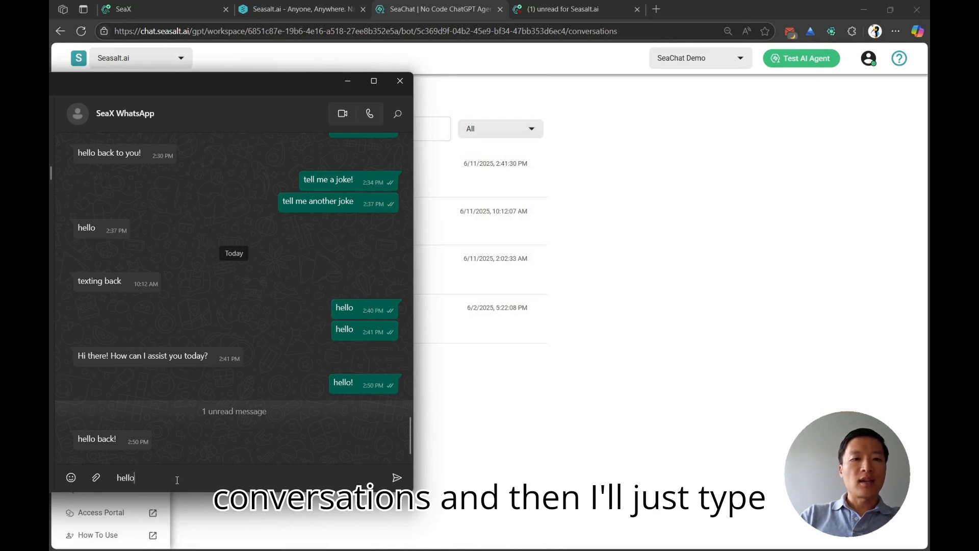
type("!")
key("Return")
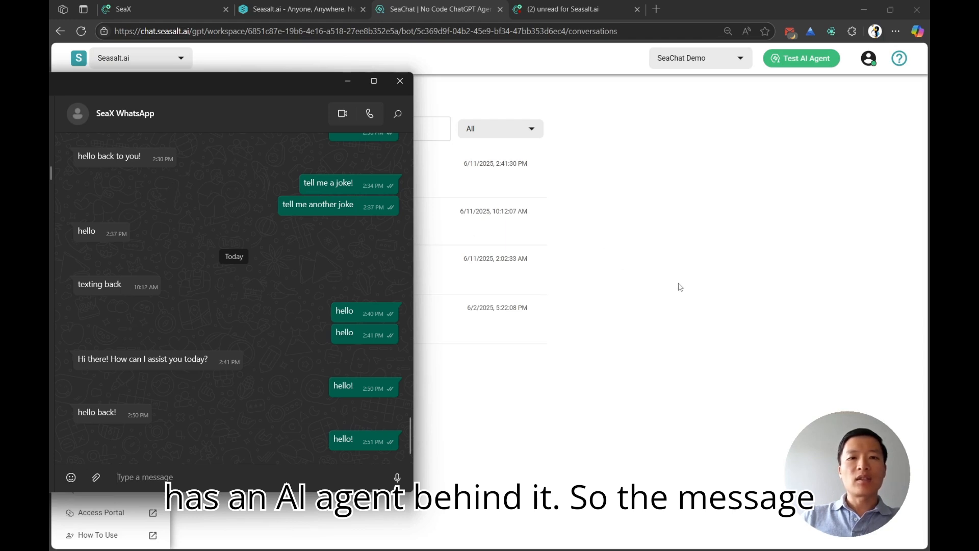
left_click(740, 306)
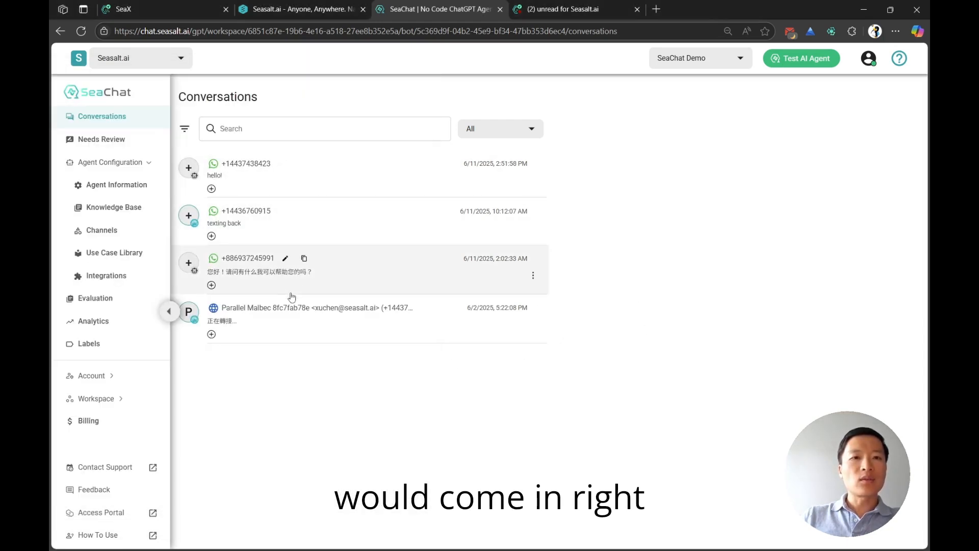
left_click(255, 184)
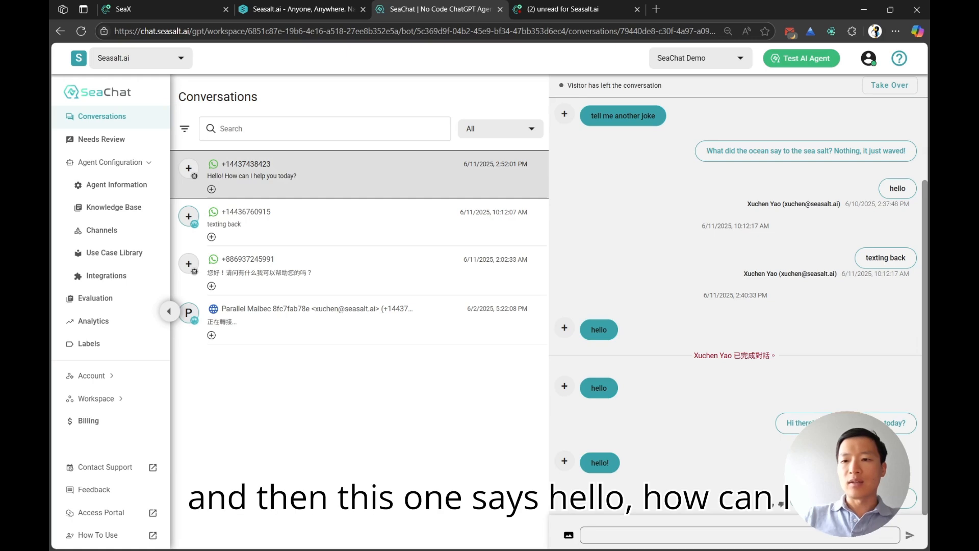
Step: Return to the SeaX WhatsApp chat, check the AI agent's reply and send "tell me a joke!"
key("alt+Tab")
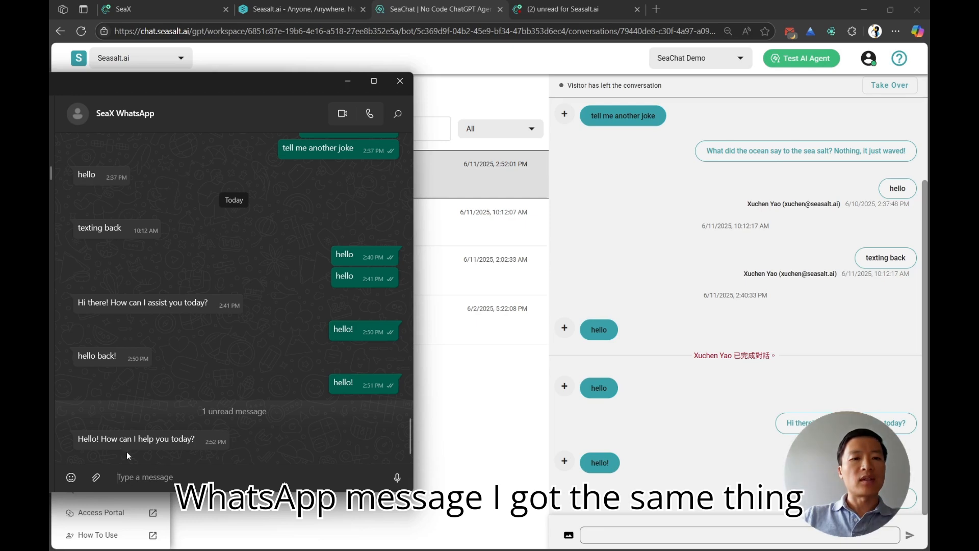
type("te")
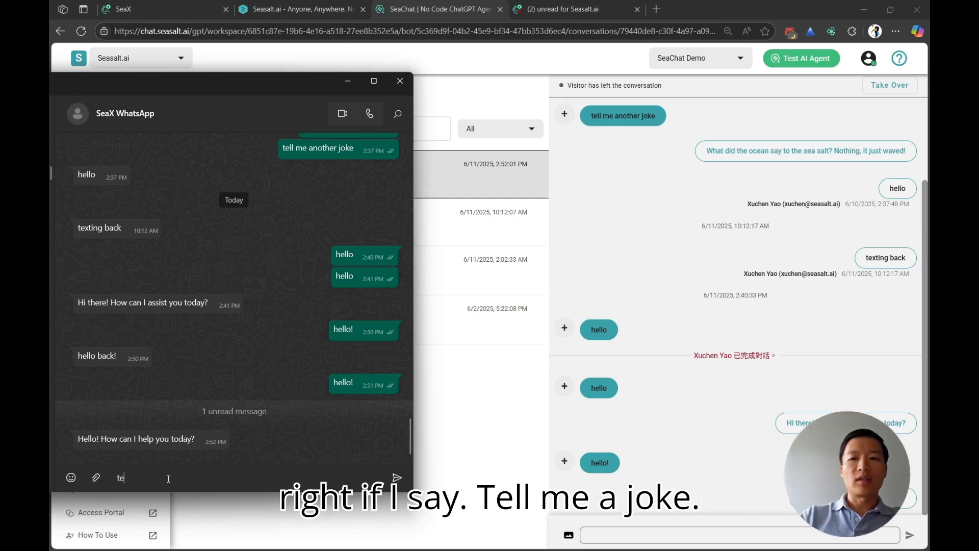
type("ll me a jok")
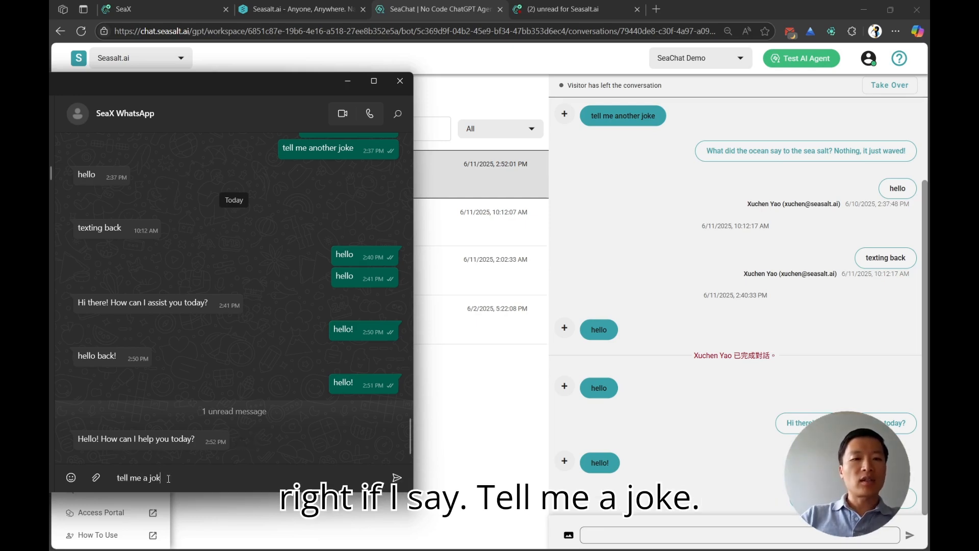
type("e!")
key("Return")
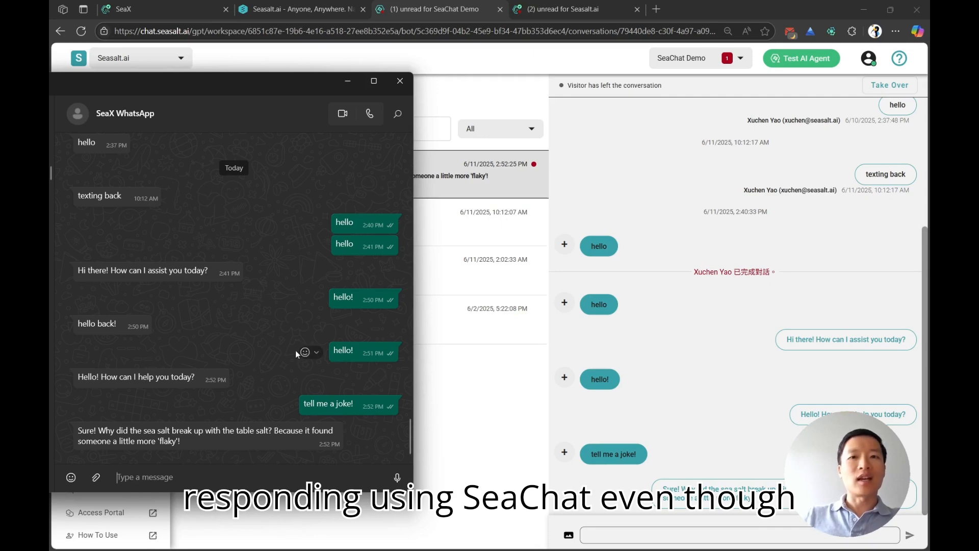
Step: Switch to SeaX and open the WhatsApp bulk send setup at its Recipients stage
left_click(589, 10)
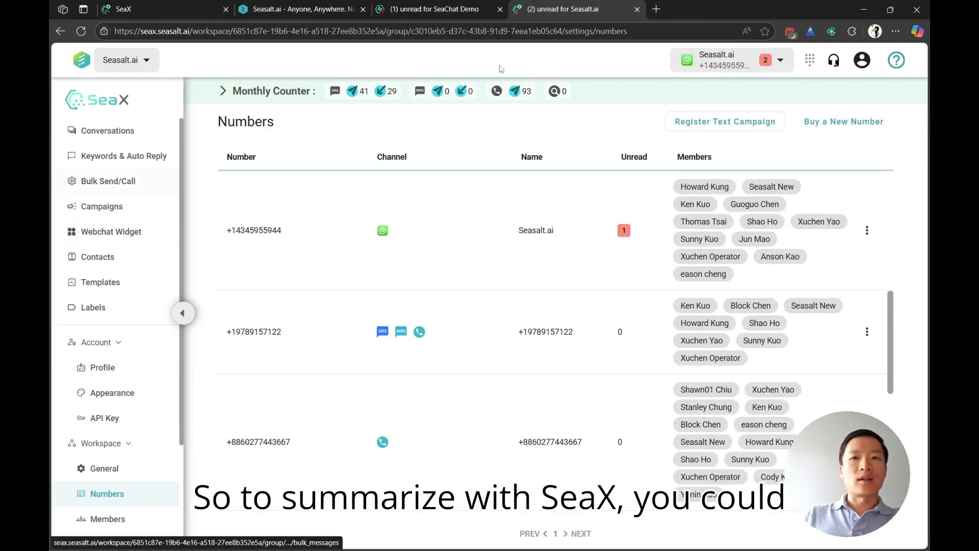
left_click(98, 185)
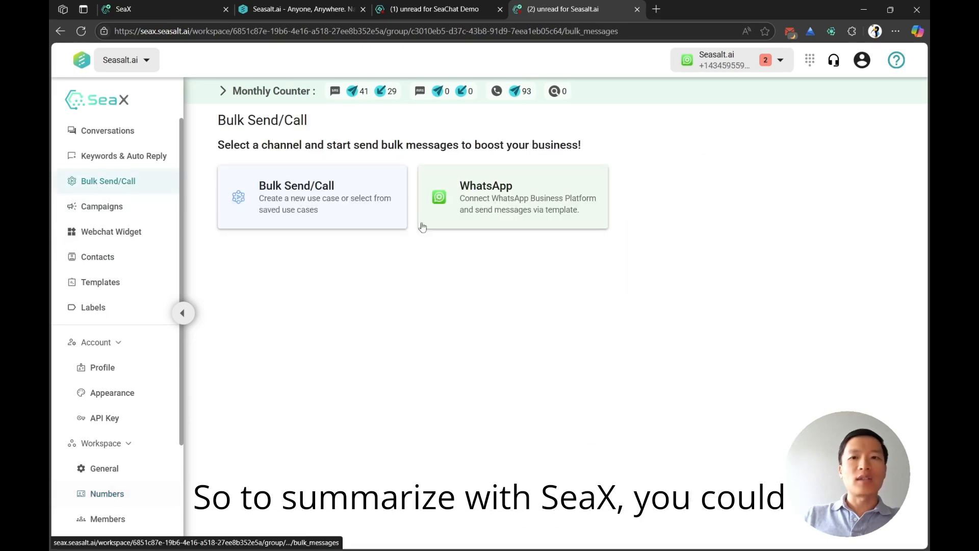
left_click(474, 210)
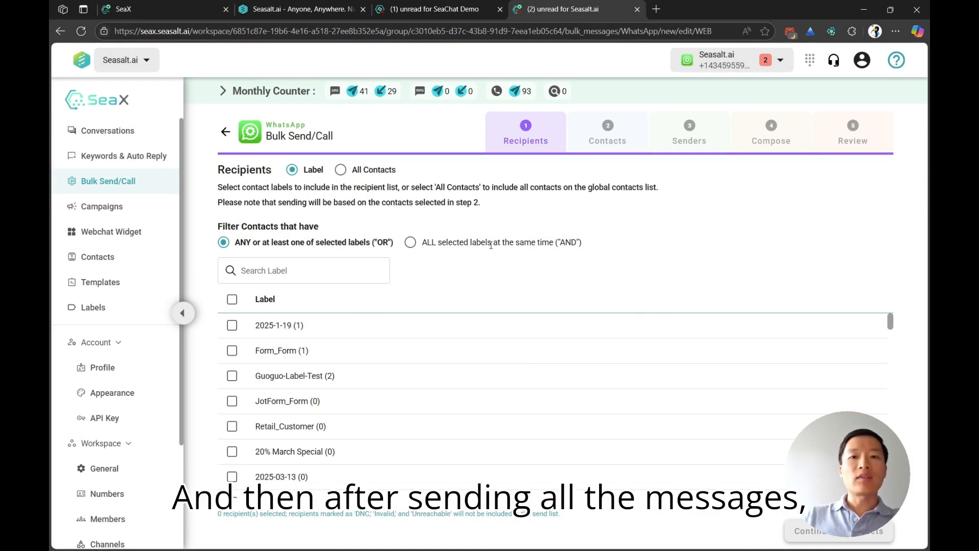
Step: Compare the SeaX WhatsApp chat with the same conversation in SeaChat
key("alt+Tab")
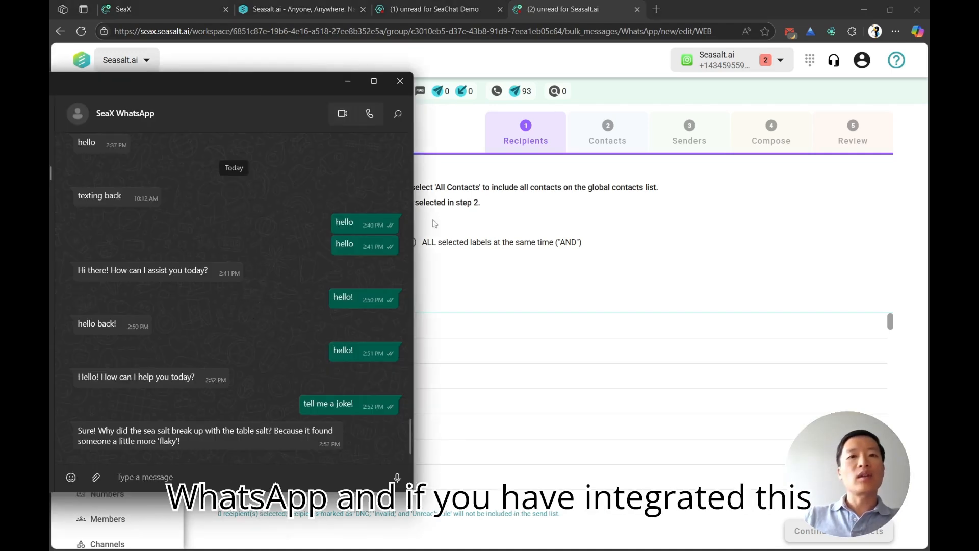
left_click(439, 10)
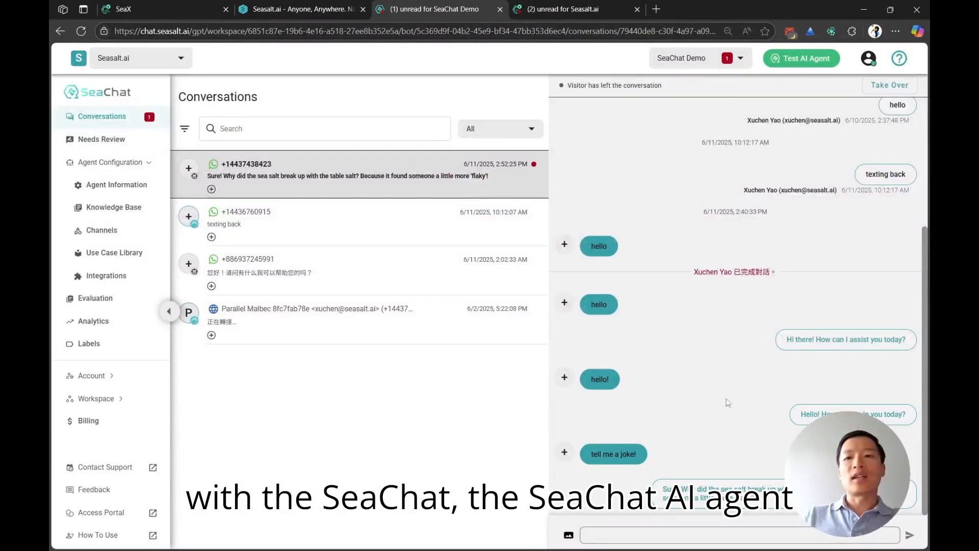
key("alt+Tab")
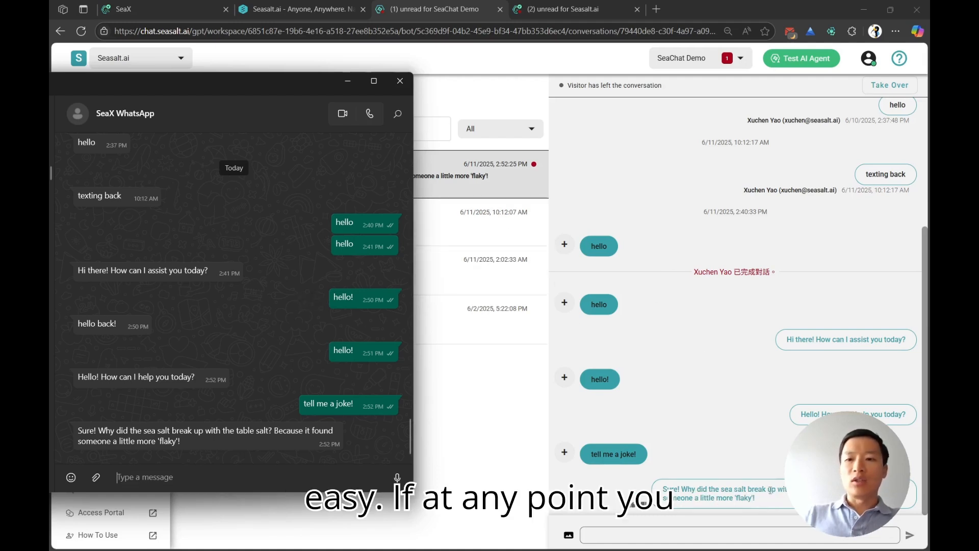
Step: Reply as a human agent in the SeaChat conversation with "this was a bad joke, i'll tell you another one maybe"
left_click(744, 449)
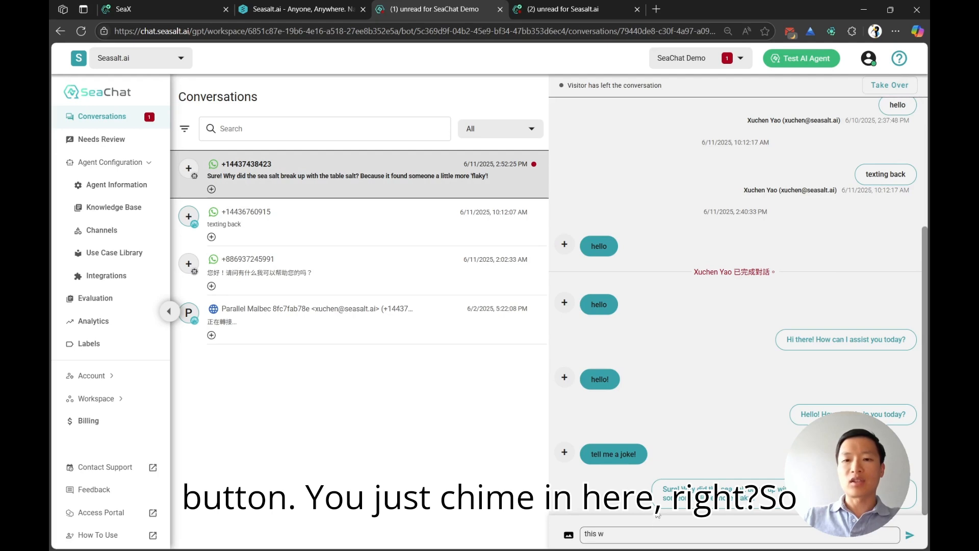
type("was")
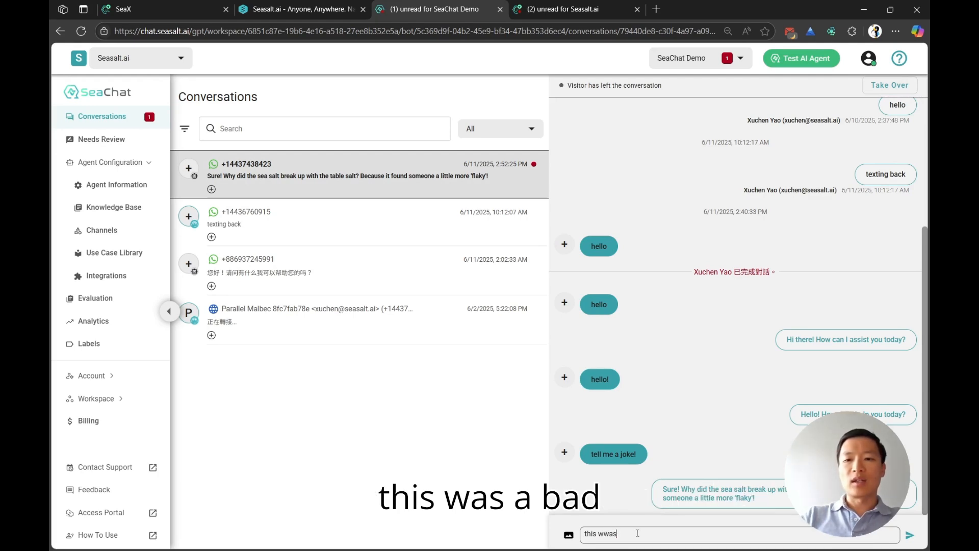
key("BackSpace")
key("BackSpace")
key("BackSpace")
type("as a bo")
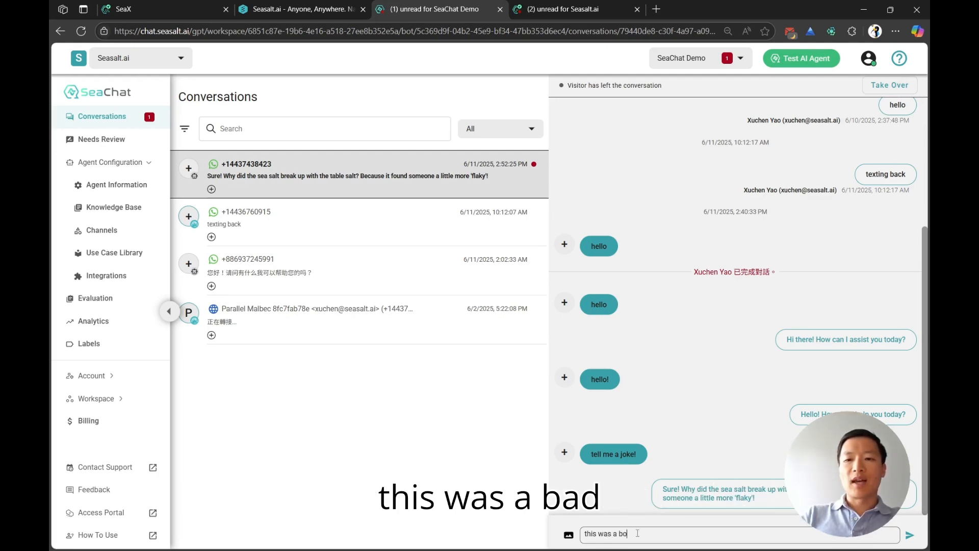
key("BackSpace")
type("ad joke.")
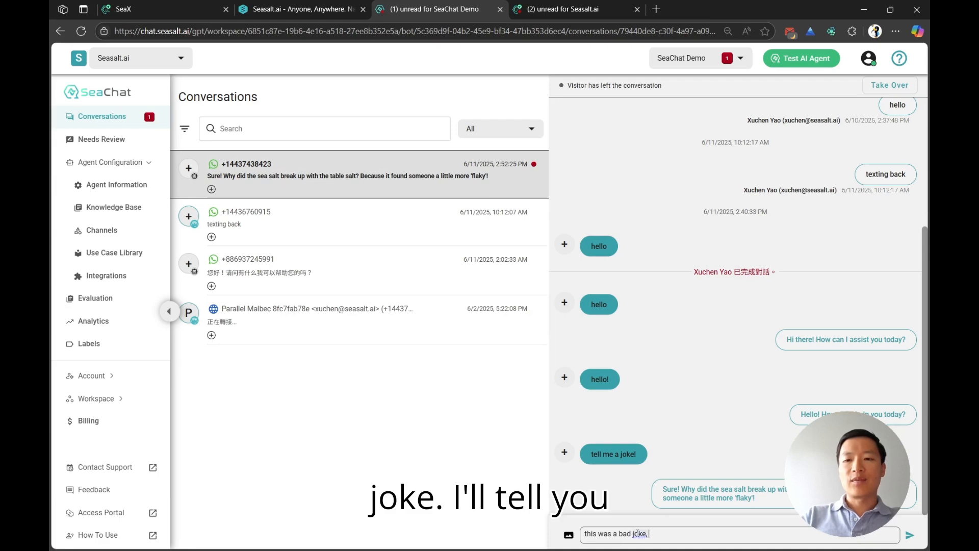
type(" i'll tell you an")
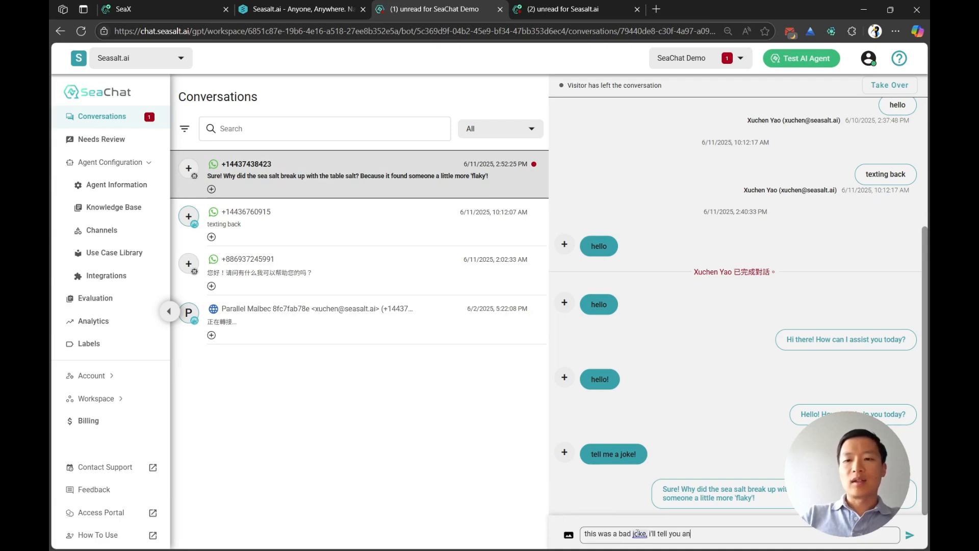
type("other one m")
key("BackSpace")
type("ma")
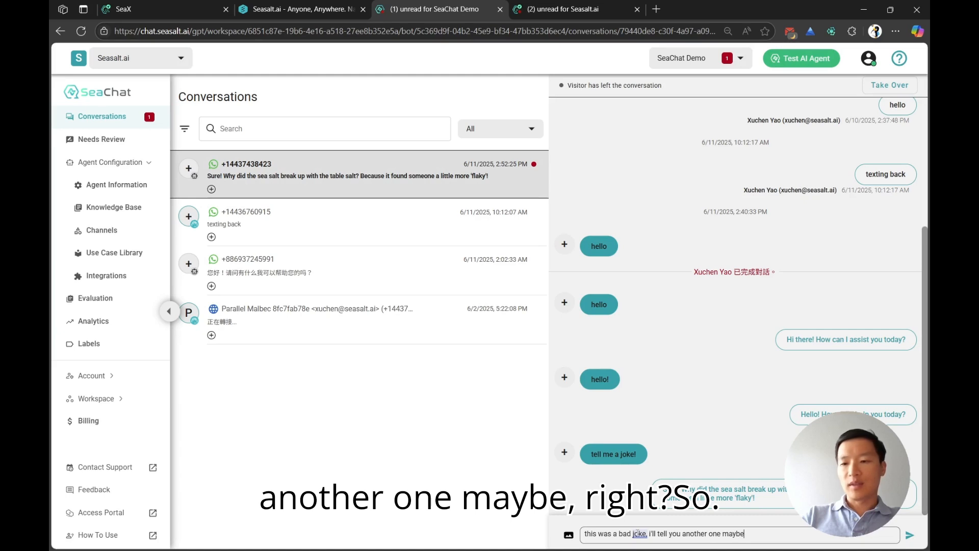
type("ybe")
key("ctrl+plus")
key("Return")
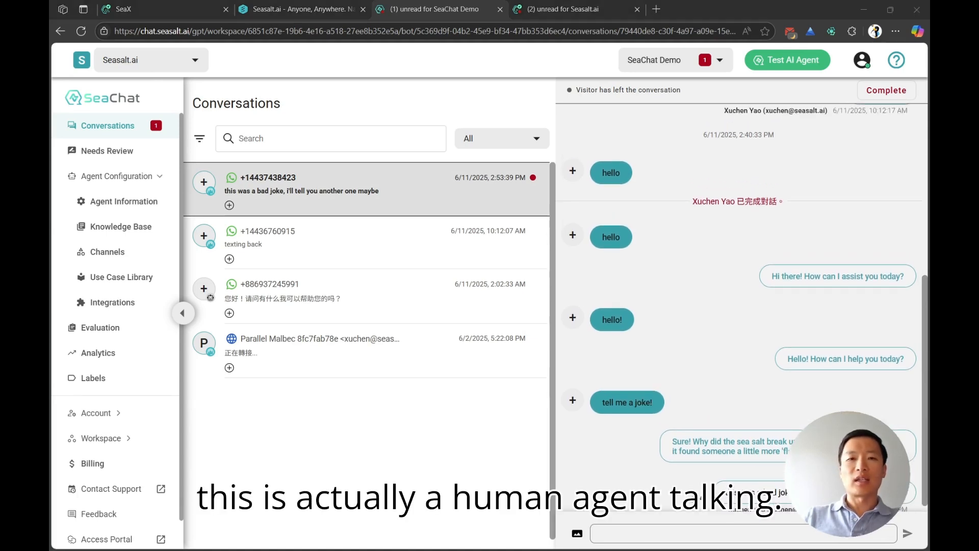
Step: Compare the AI agent's joke with the human agent's reply in the WhatsApp chat, then return to SeaChat
key("alt+Tab")
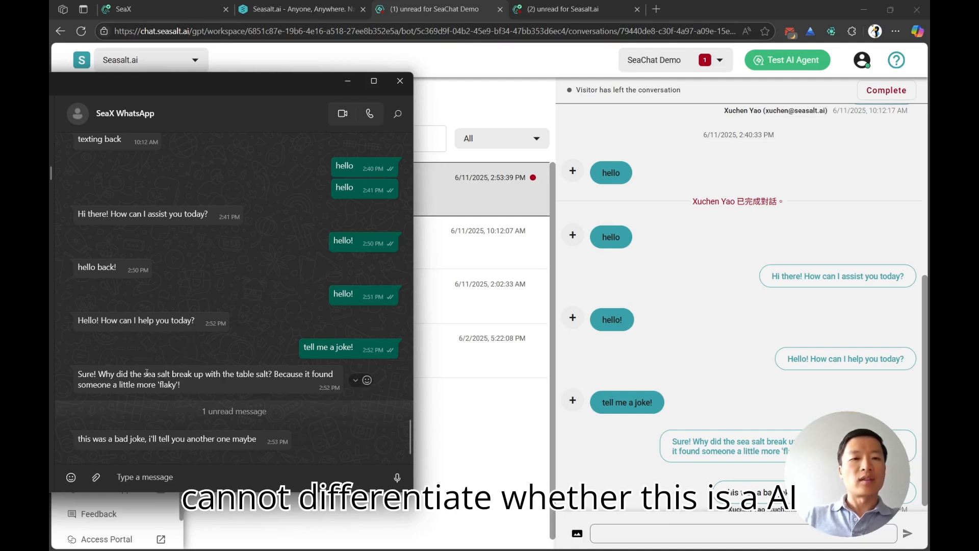
left_click_drag(106, 375, 178, 378)
left_click(162, 438)
left_click_drag(161, 438, 182, 439)
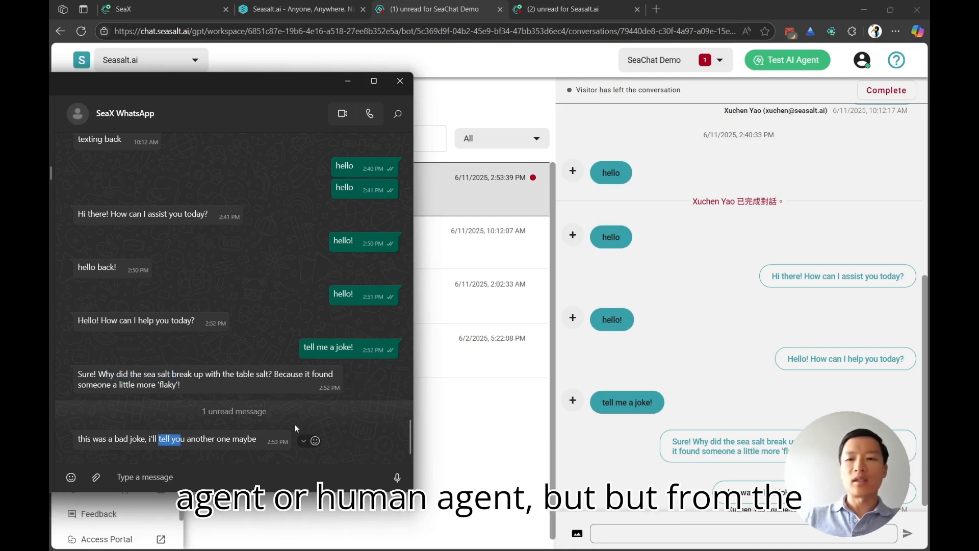
left_click(739, 363)
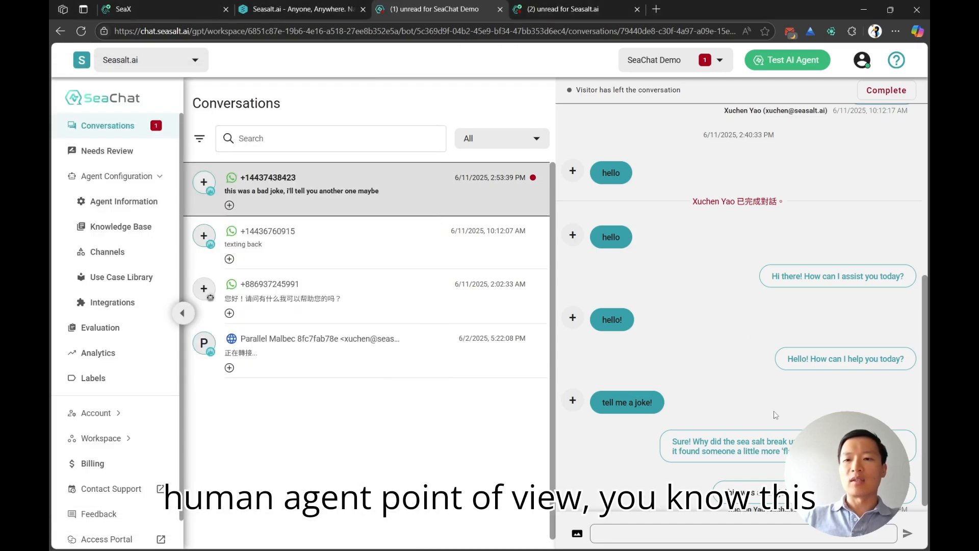
Step: Send "oh really?" and "try me" as two separate messages in the SeaX WhatsApp chat
key("alt+Tab")
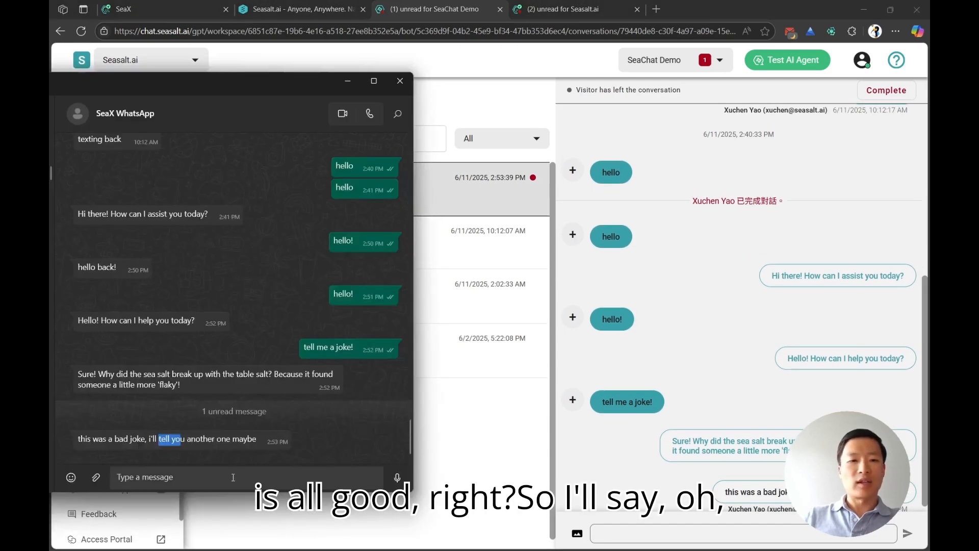
left_click(216, 479)
type("ho rea")
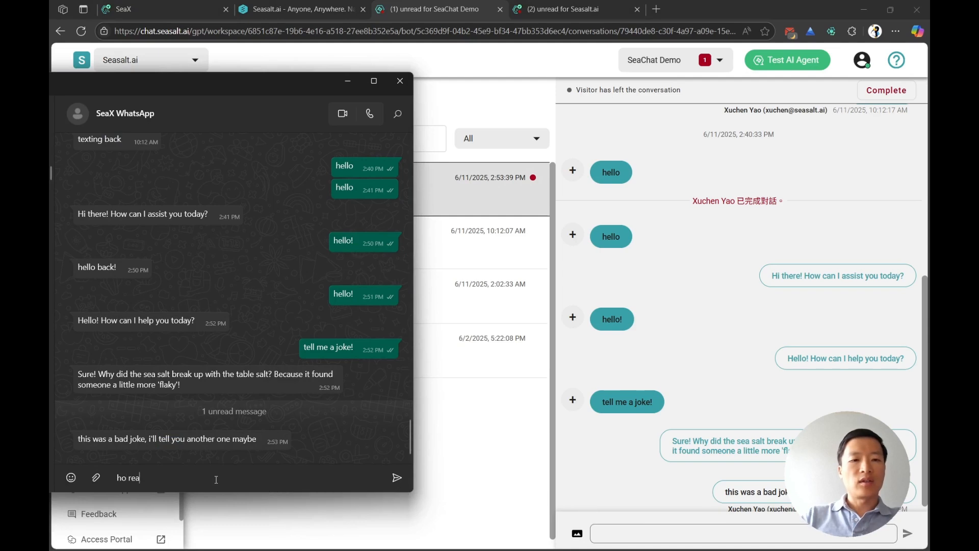
key("BackSpace")
key("BackSpace")
key("BackSpace")
key("BackSpace")
key("BackSpace")
key("BackSpace")
type("oh really?")
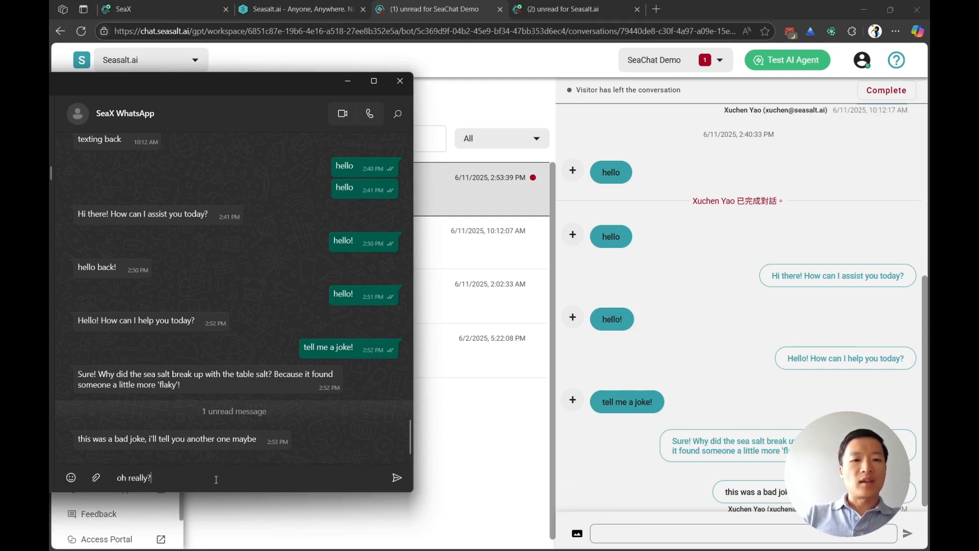
key("Return")
type("try me")
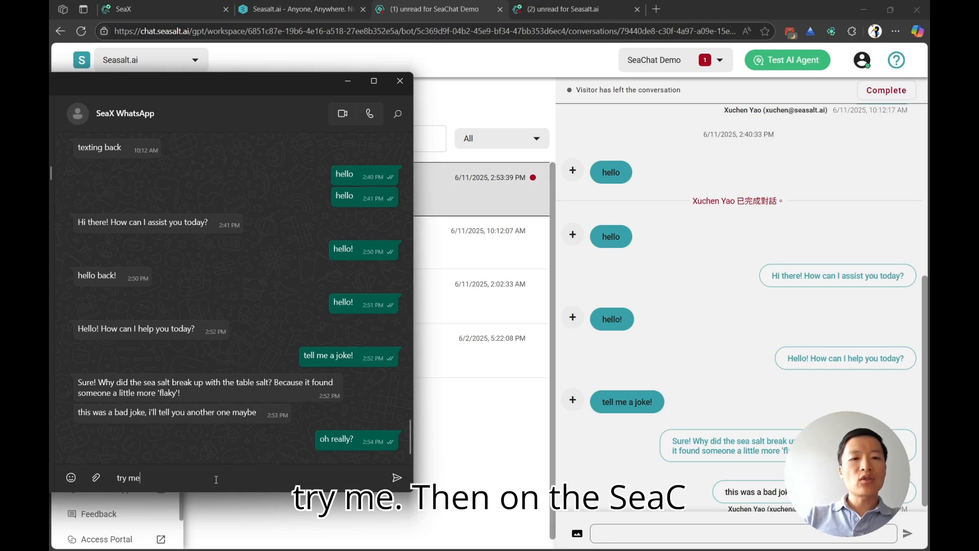
key("Return")
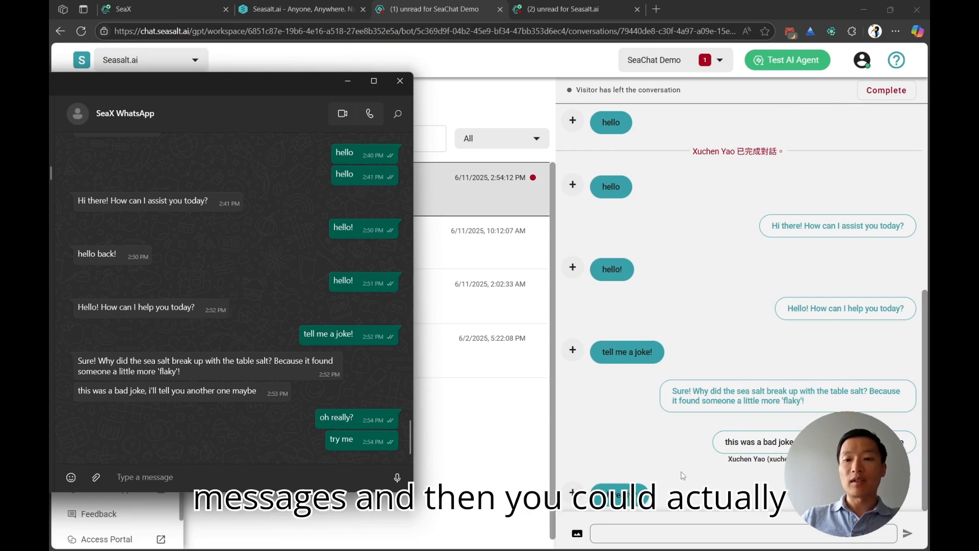
Step: Reply as the human agent in the SeaChat conversation with "why does the chicken cross the road.."
left_click(649, 528)
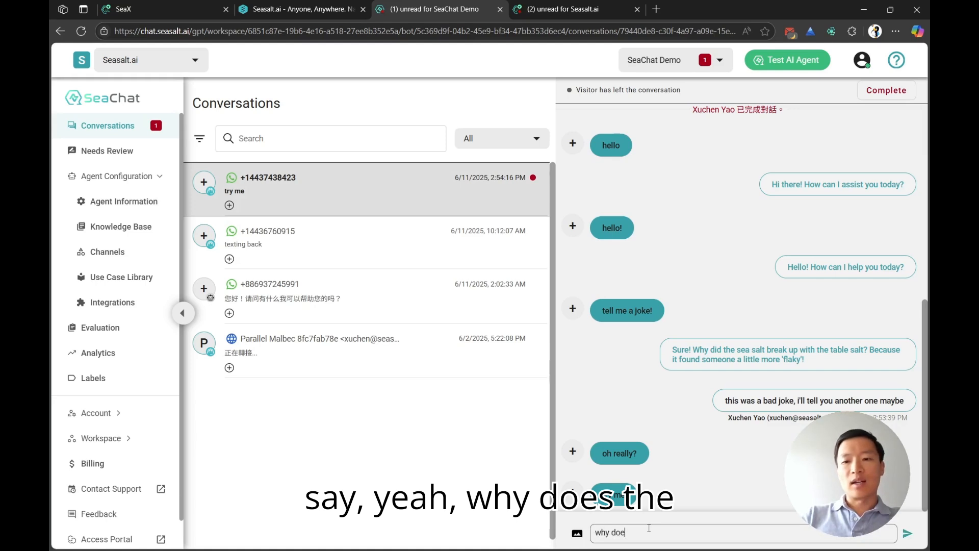
type("why does the chic")
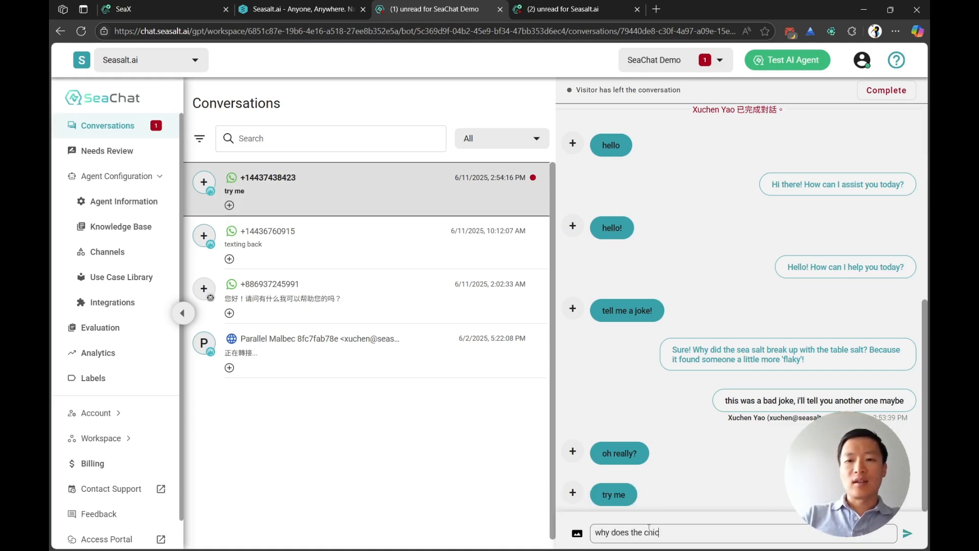
type("ken cross the r")
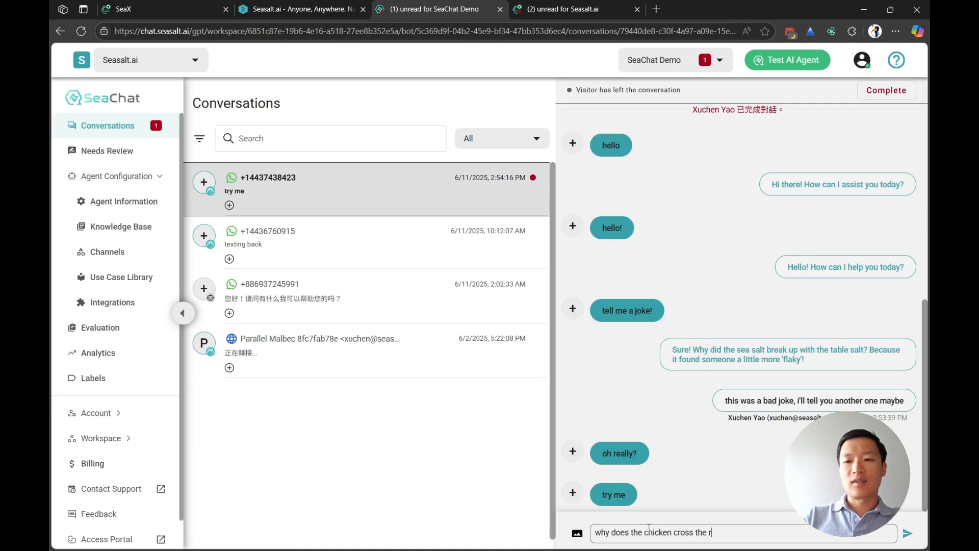
type("oad..")
key("Return")
Step: Check the human agent's latest reply in WhatsApp and mark the SeaChat conversation as complete
key("alt+Tab")
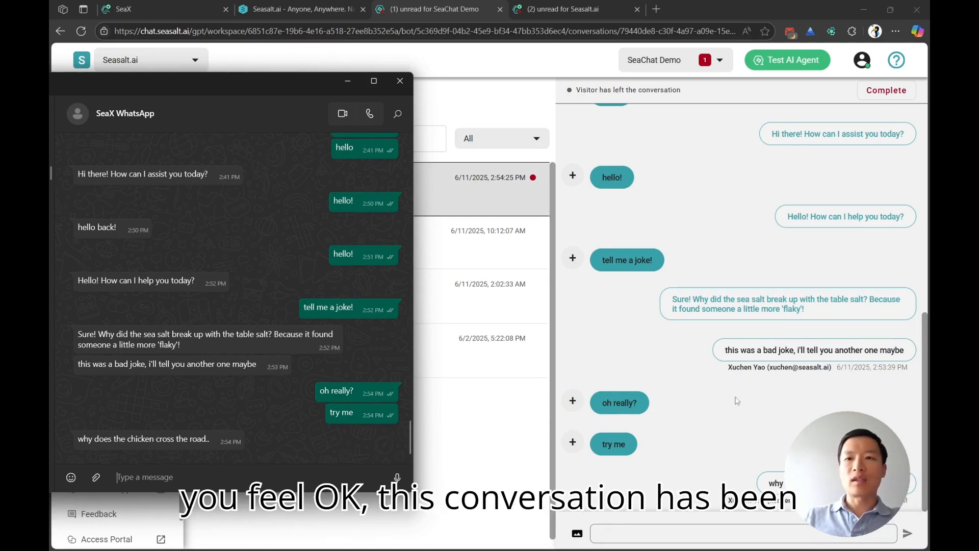
left_click(888, 93)
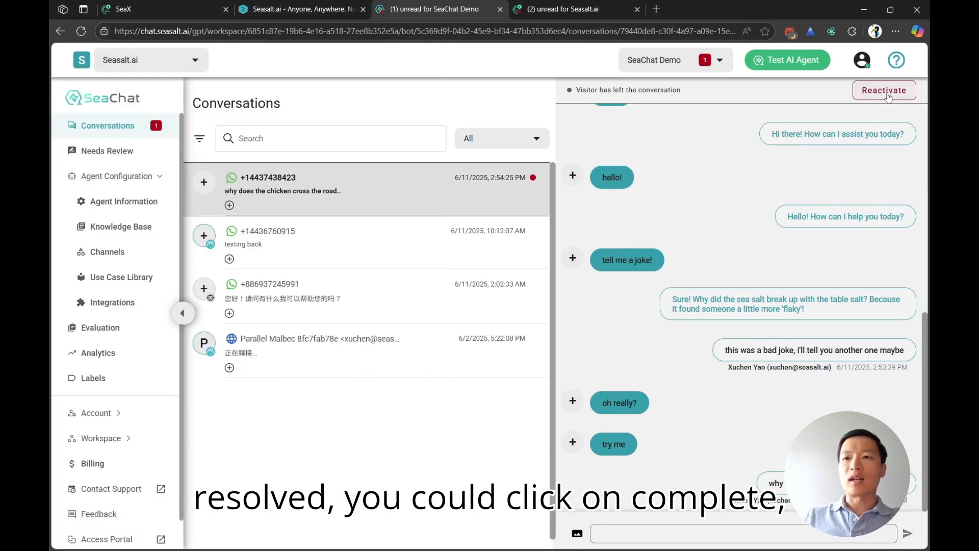
Step: Send "finish the chicken crossing the road joke" in the SeaX WhatsApp chat, then return to the SeaChat conversations
key("alt+Tab")
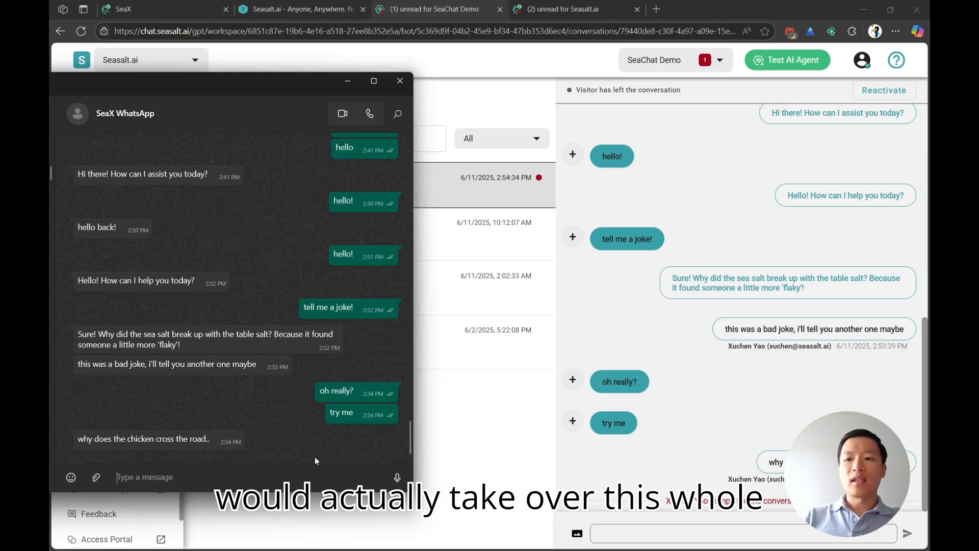
type("f")
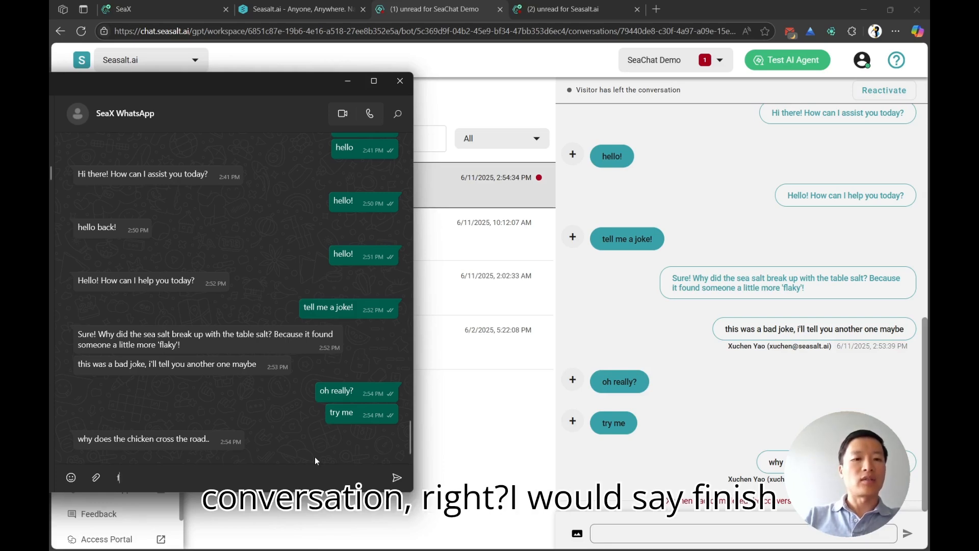
type("inish the ch")
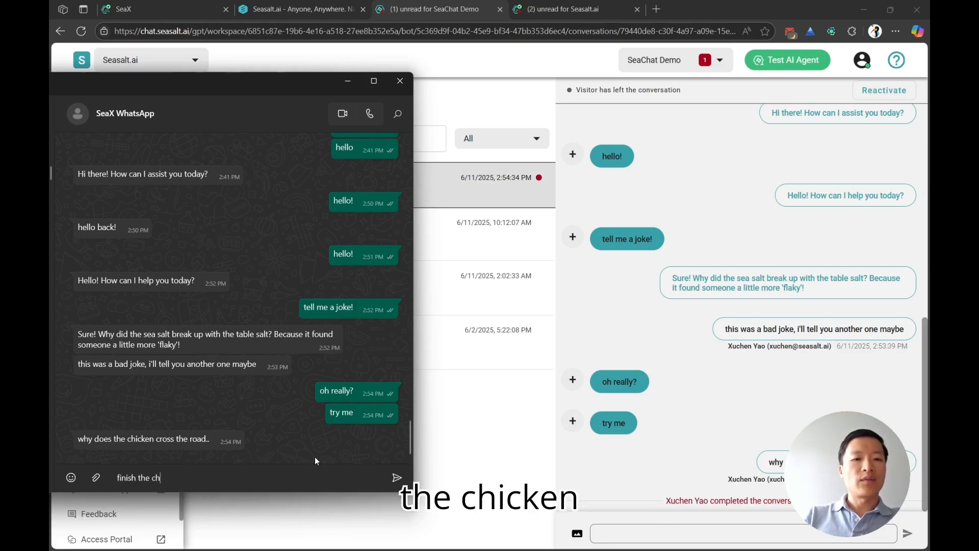
type("ecken")
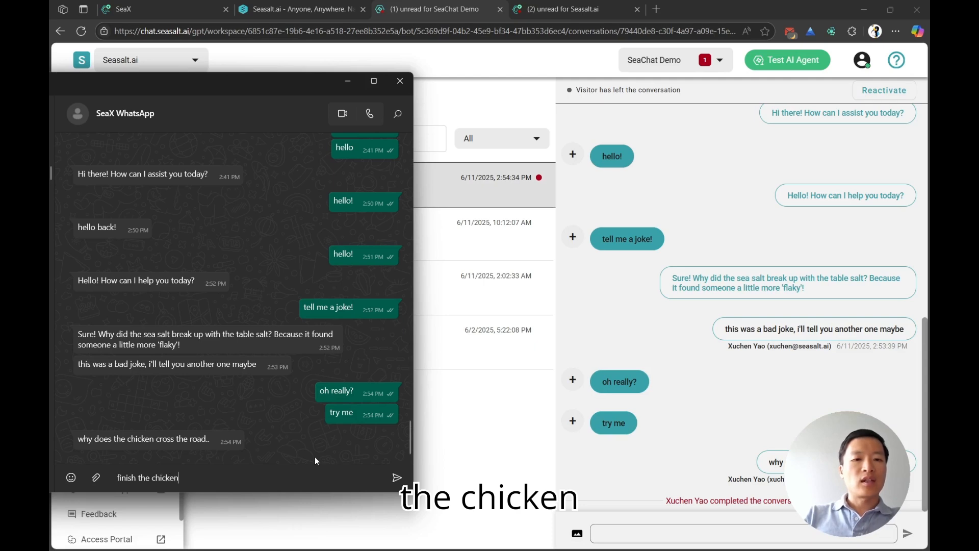
type(" crossing the road joke")
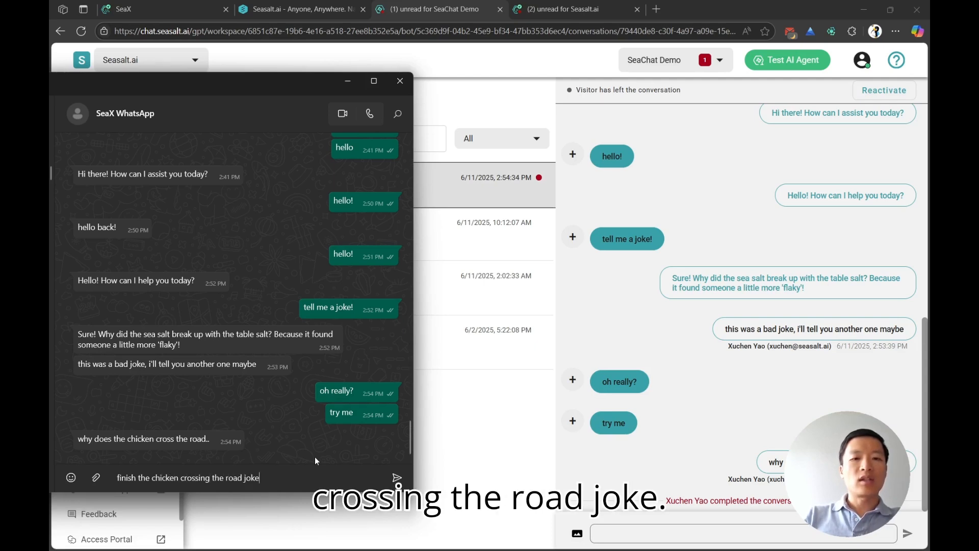
key("Return")
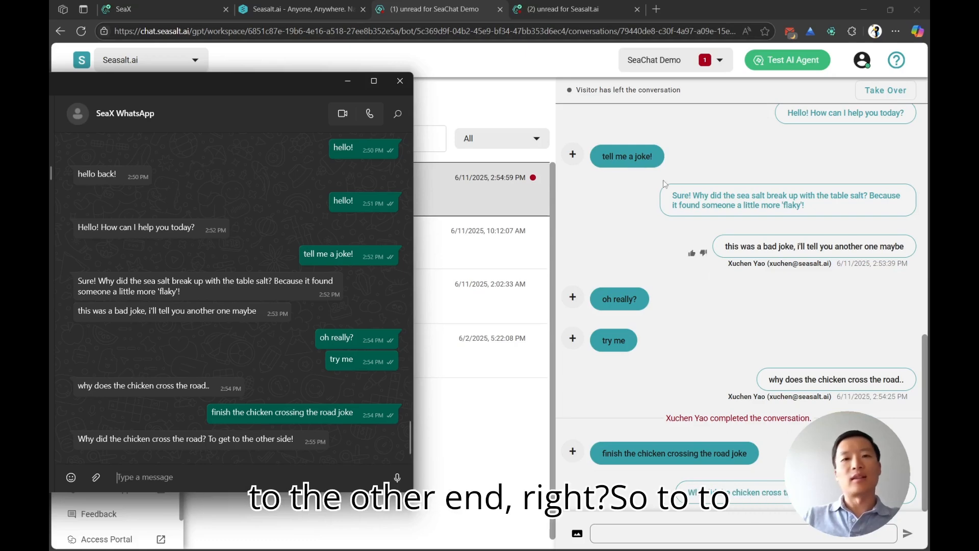
left_click(593, 125)
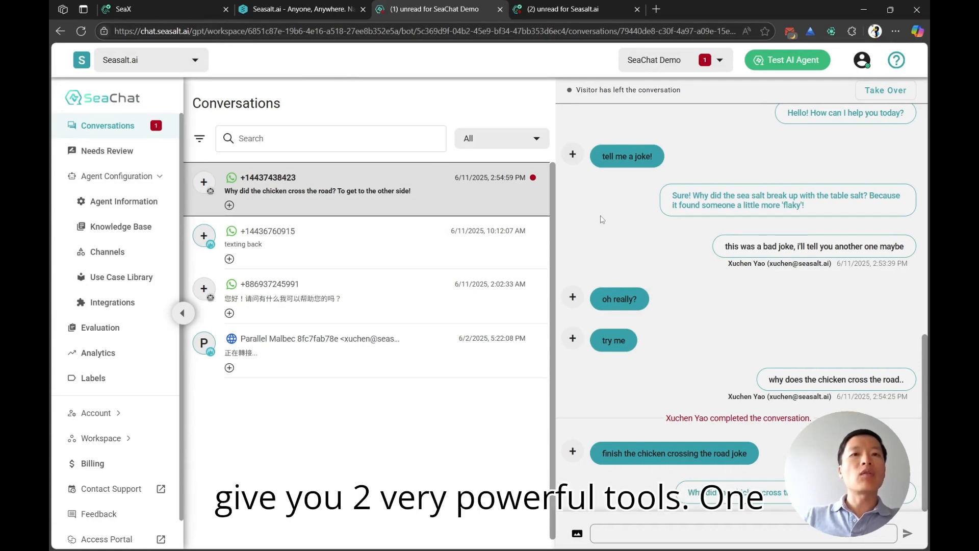
Step: View the SeaX and Seasalt.ai home pages, then return to the SeaChat Demo conversations
left_click(171, 8)
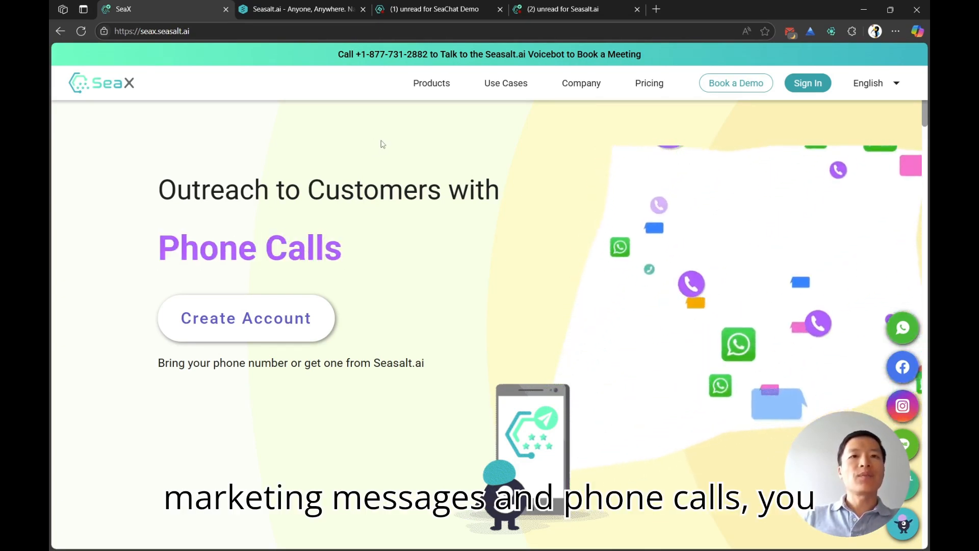
left_click(315, 10)
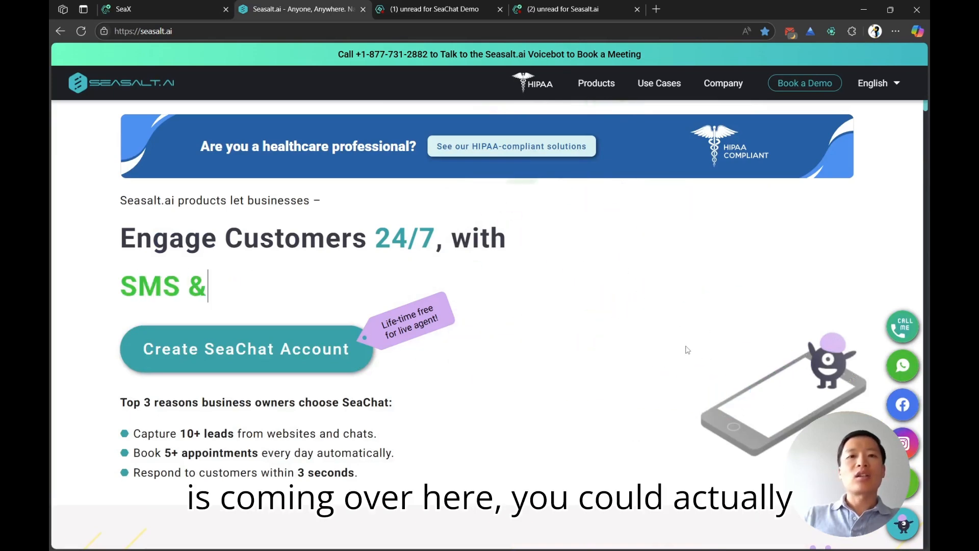
left_click(438, 11)
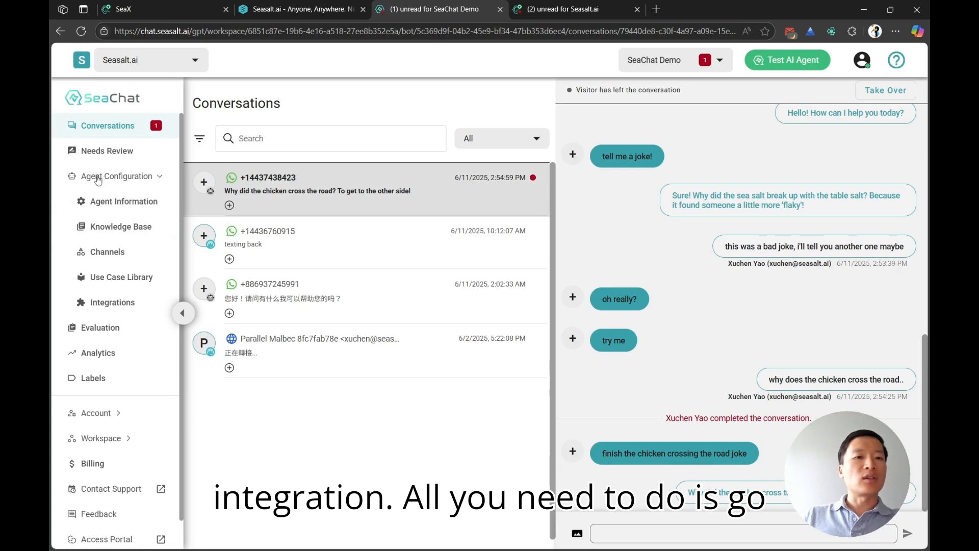
Step: Review the SeaX WhatsApp integration settings of the SeaChat Demo agent and return to the integrations overview
left_click(106, 305)
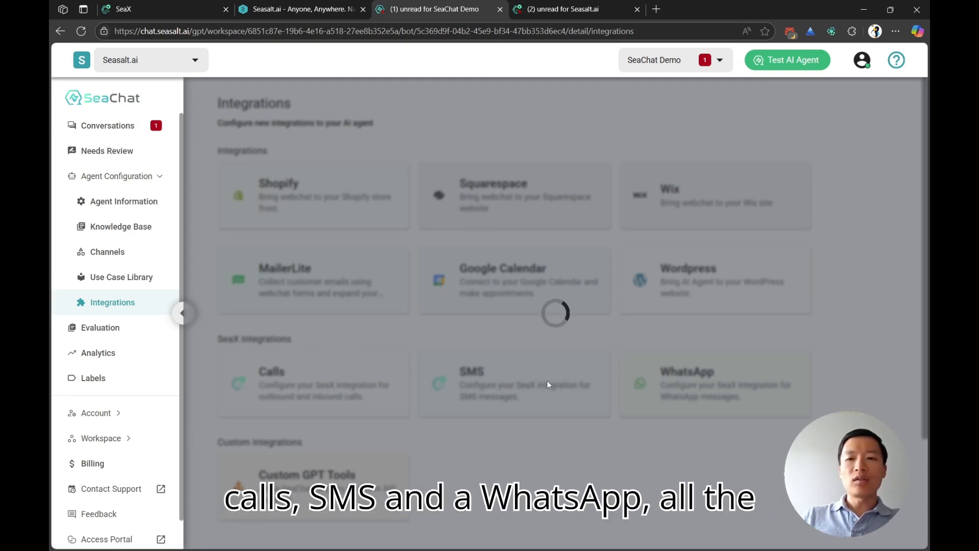
left_click(738, 386)
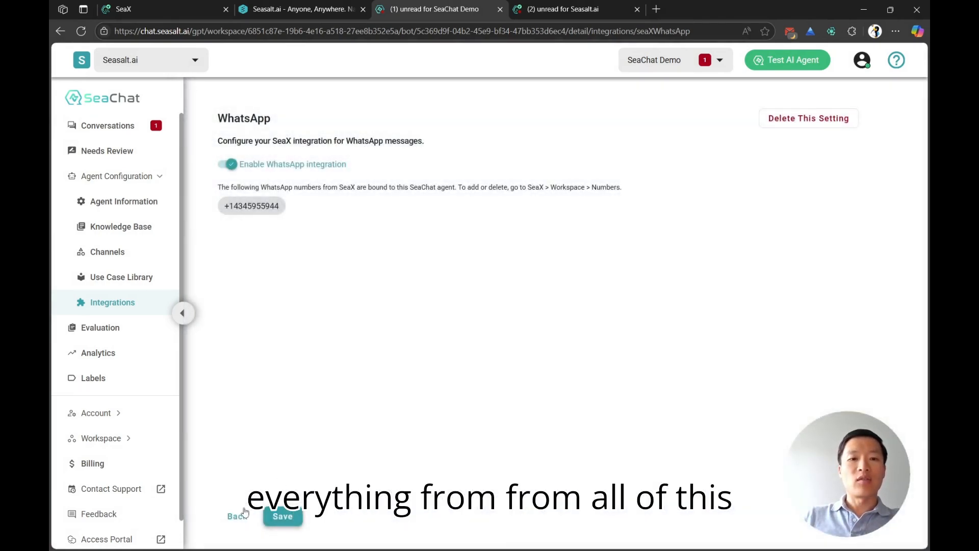
left_click(243, 513)
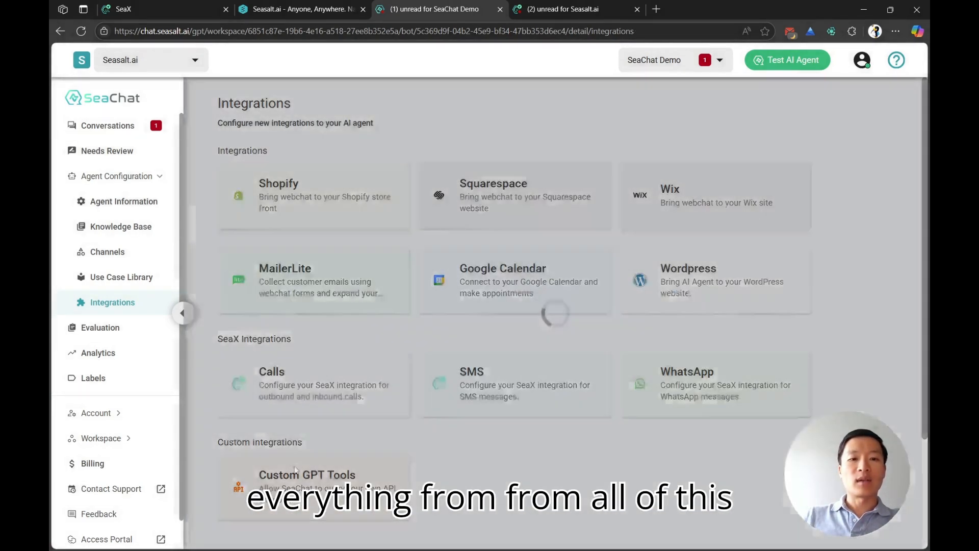